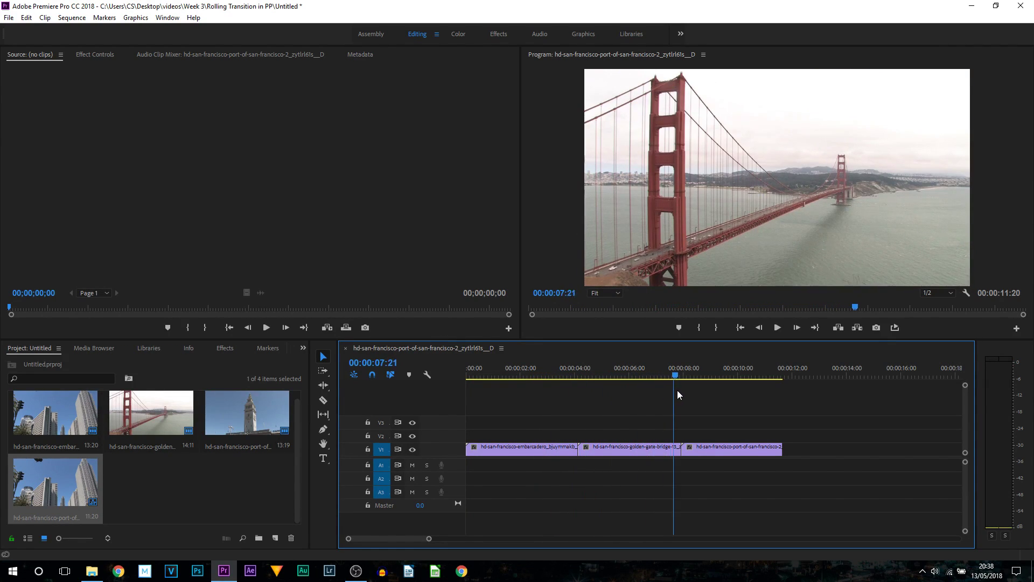
Step: Create a 1920 × 1080 adjustment layer at 29.97 fps and place it on track V2 above the Golden Gate clip
{"action": "key", "text": "Home"}
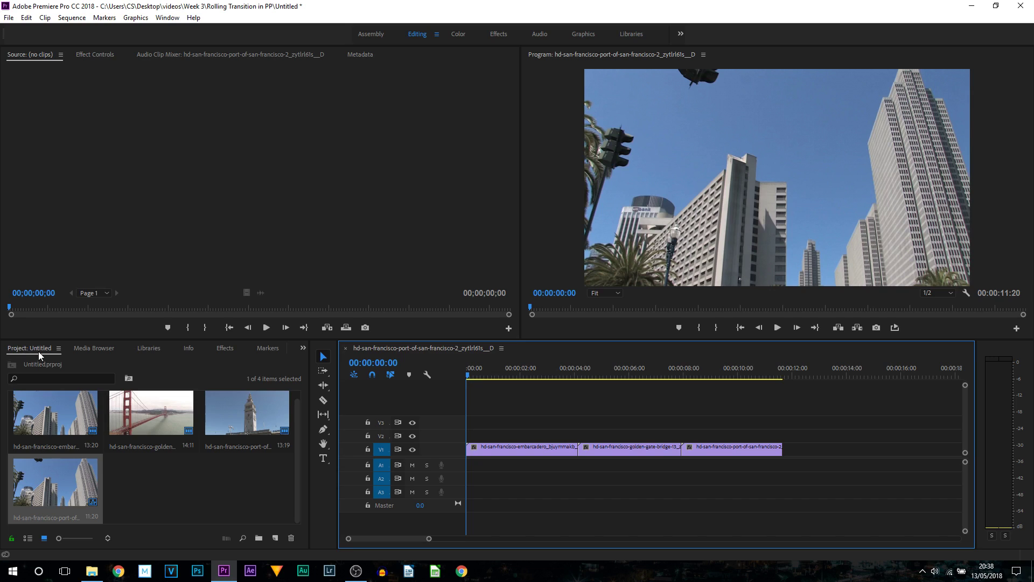
{"action": "right_click", "coordinate": [208, 483]}
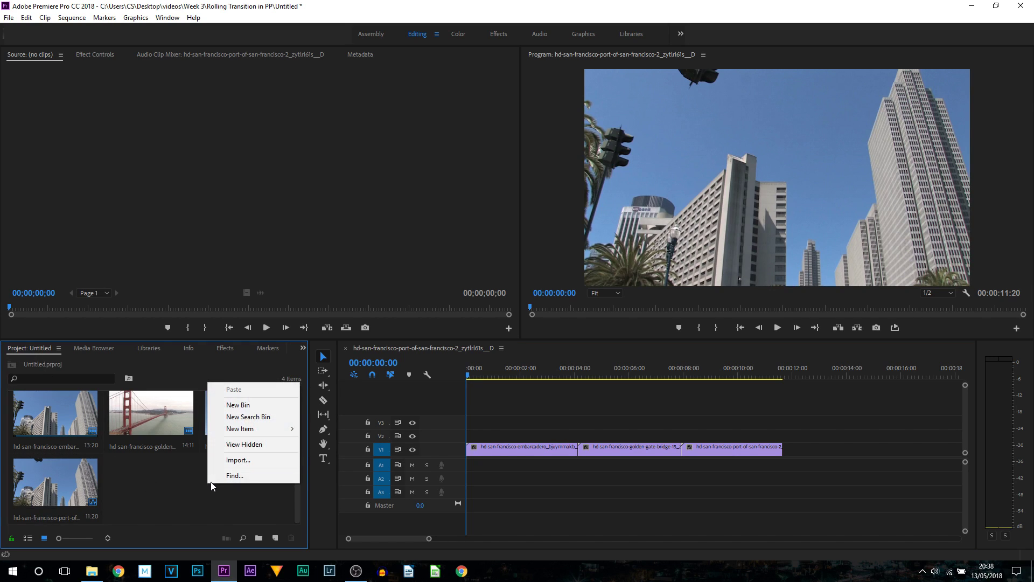
{"action": "mouse_move", "coordinate": [258, 430]}
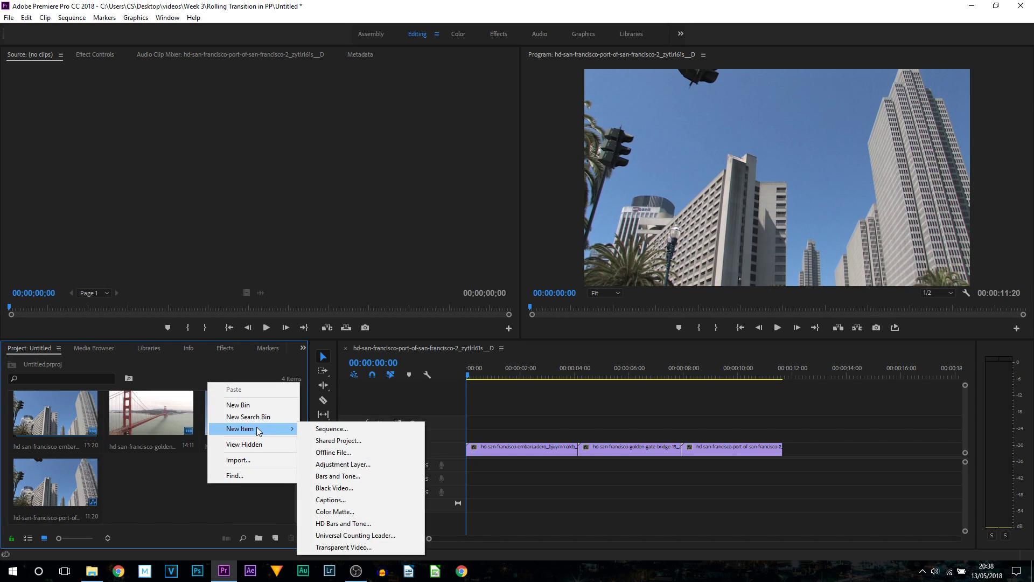
{"action": "left_click", "coordinate": [374, 465]}
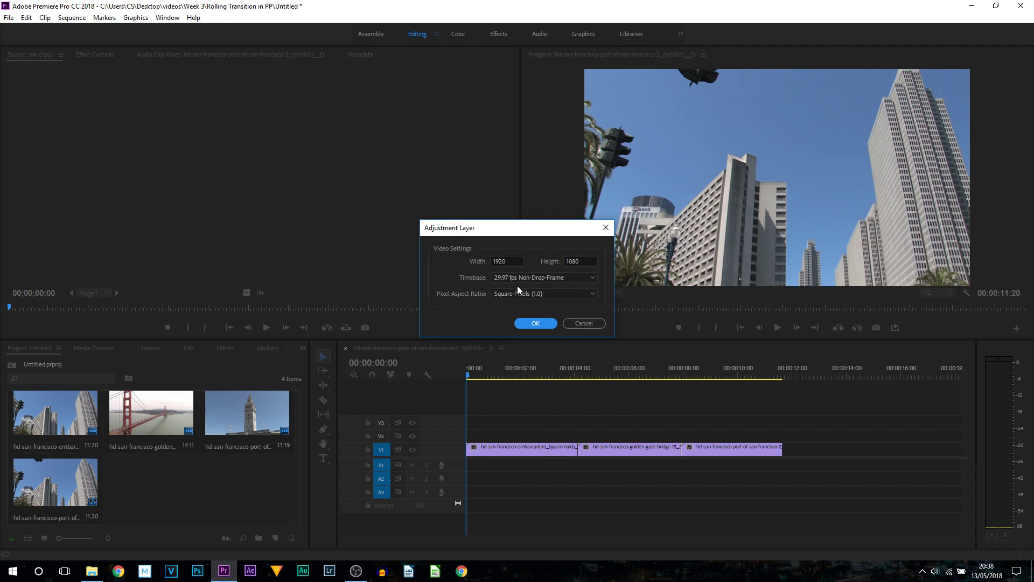
{"action": "left_click", "coordinate": [535, 323]}
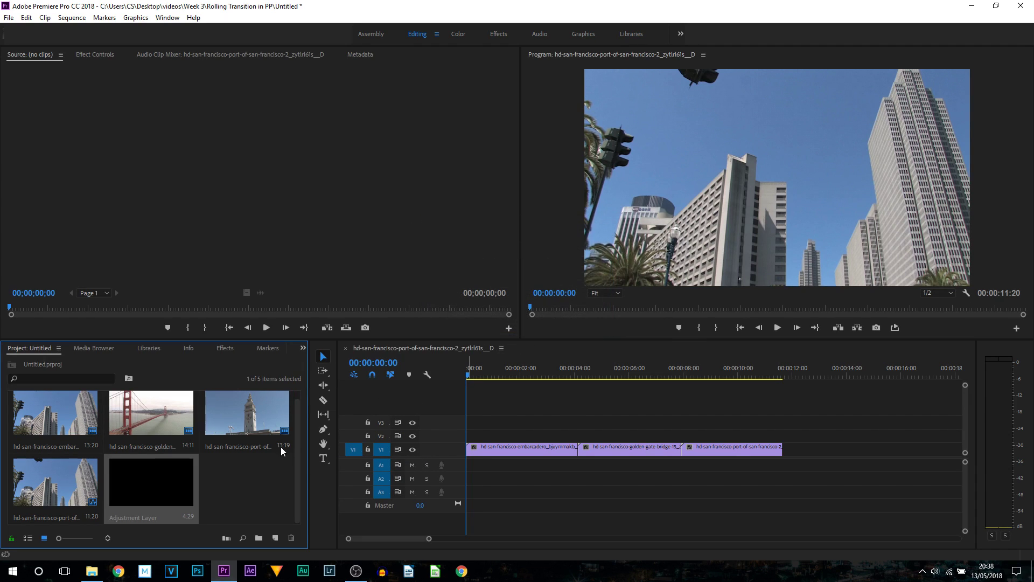
{"action": "left_click_drag", "start_coordinate": [176, 483], "coordinate": [615, 435]}
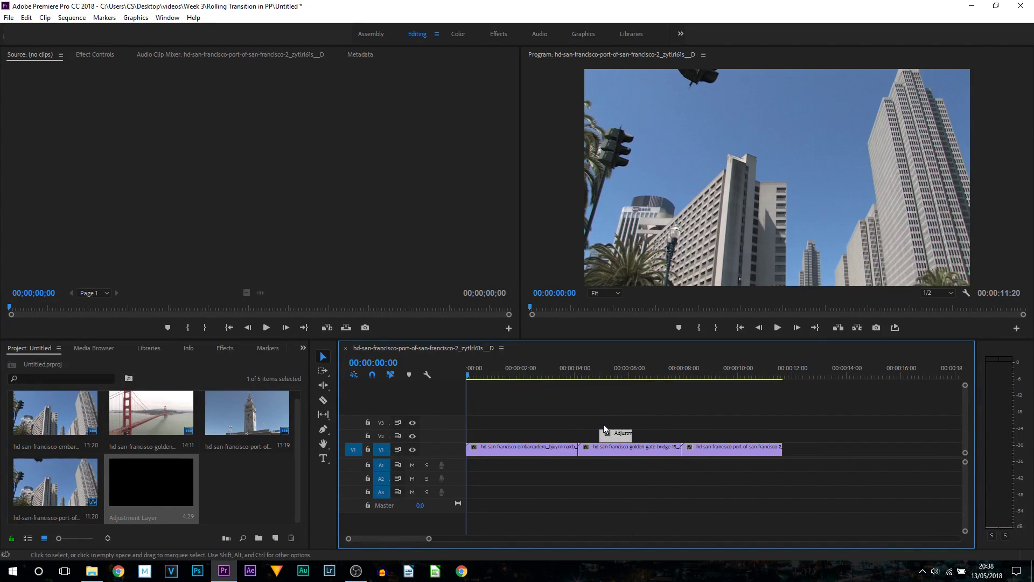
Step: Position the playhead exactly on the cut between the Embarcadero and Golden Gate clips
{"action": "left_click", "coordinate": [559, 372]}
{"action": "key", "text": "Down"}
{"action": "key", "text": "Left"}
{"action": "key", "text": "Right"}
{"action": "key", "text": "Left"}
{"action": "key", "text": "Right"}
{"action": "key", "text": "Left"}
{"action": "key", "text": "Right"}
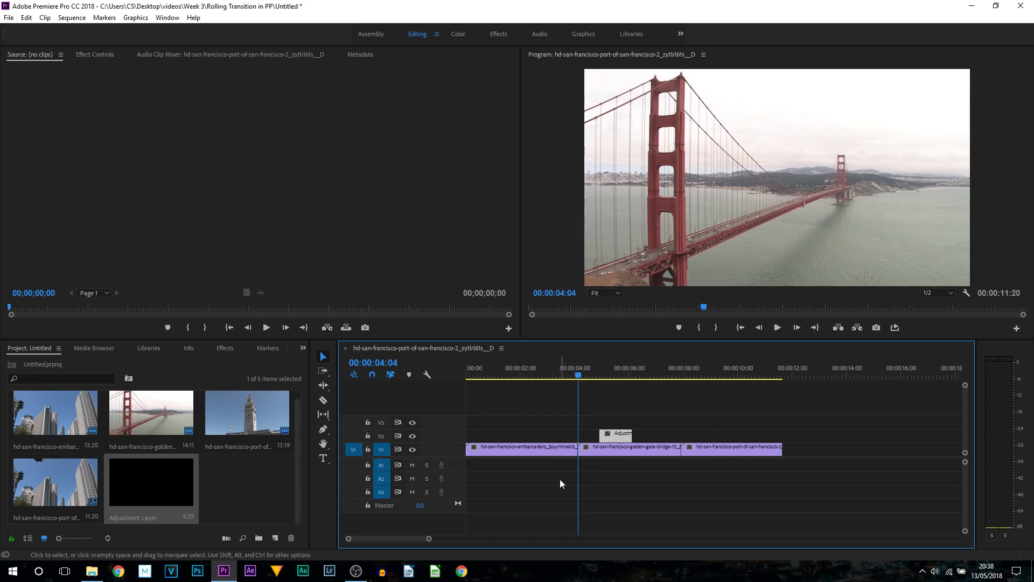
{"action": "key", "text": "Down"}
{"action": "key", "text": "Up"}
{"action": "key", "text": "Left"}
{"action": "key", "text": "Right"}
{"action": "key", "text": "Left"}
{"action": "key", "text": "Right"}
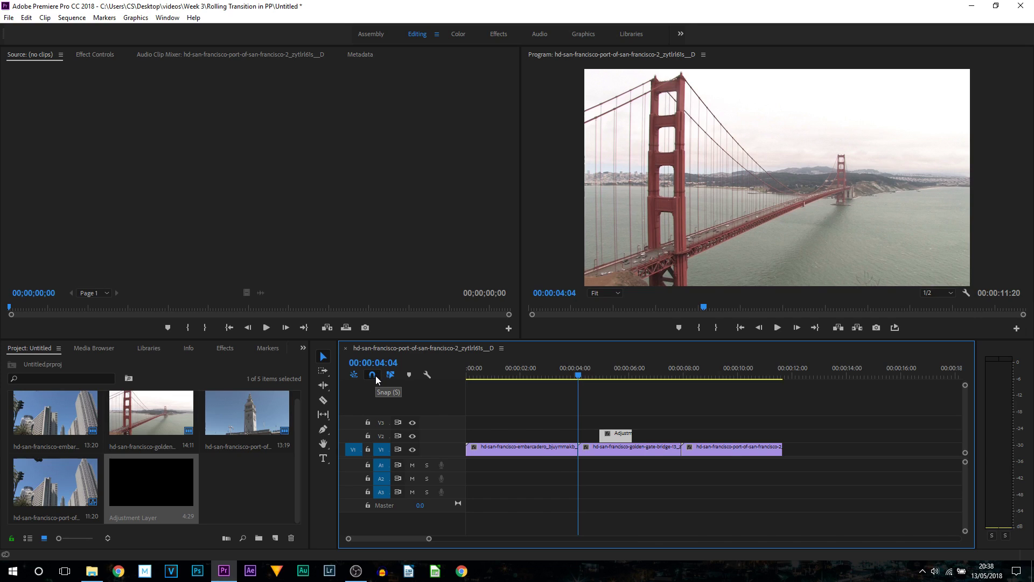
Step: Move the adjustment layer so it starts five frames before the cut, at 00:00:03:29
{"action": "left_click_drag", "start_coordinate": [428, 538], "coordinate": [412, 538]}
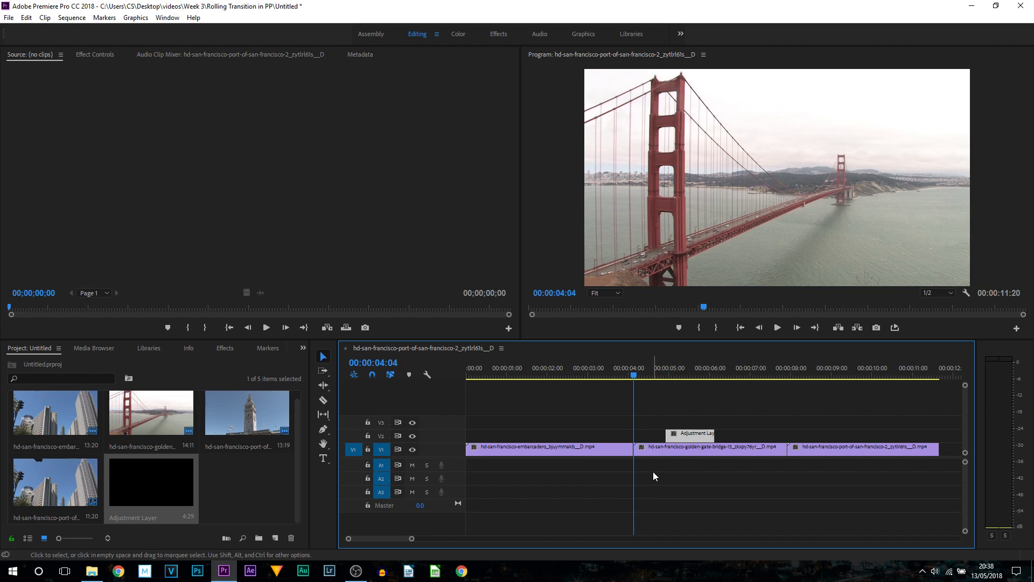
{"action": "key", "text": "Left"}
{"action": "key", "text": "Left"}
{"action": "key", "text": "Left"}
{"action": "key", "text": "Left"}
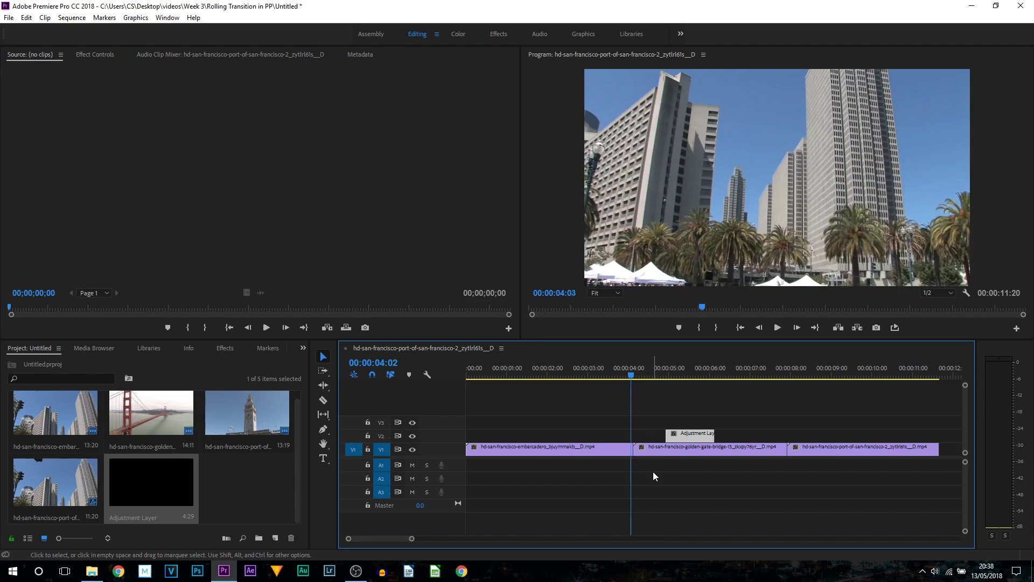
{"action": "key", "text": "Left"}
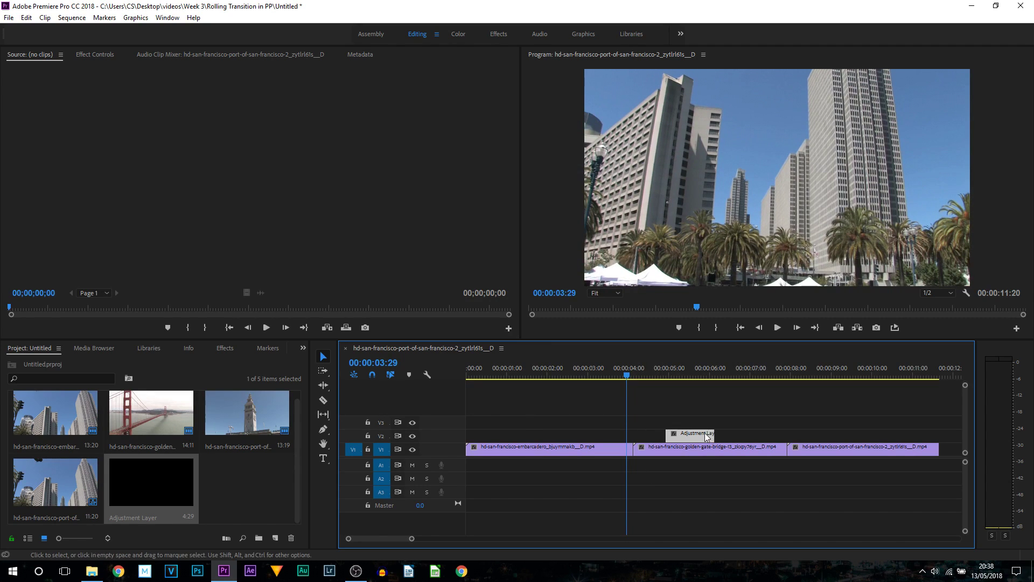
{"action": "left_click_drag", "start_coordinate": [689, 439], "coordinate": [651, 443]}
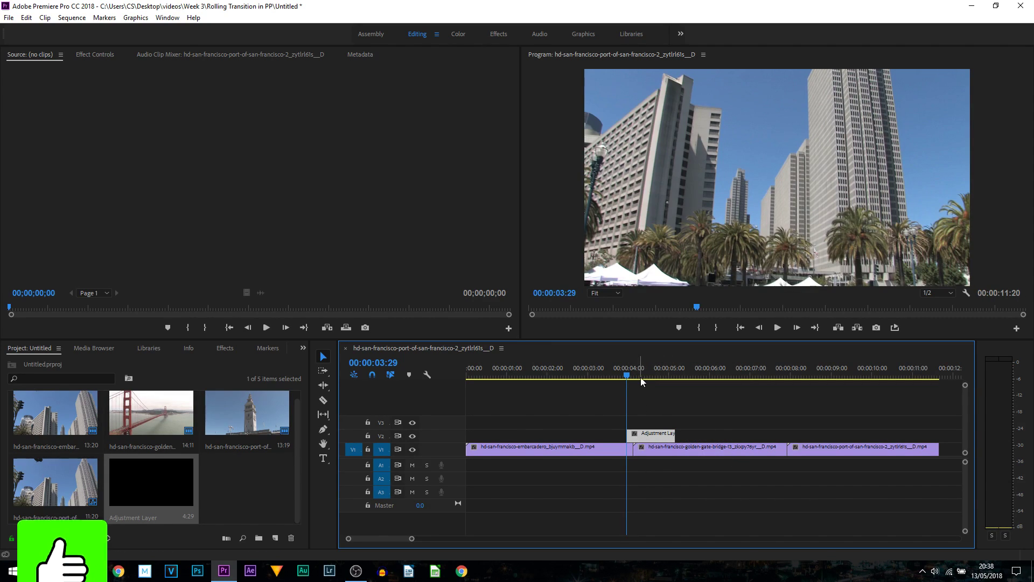
Step: Trim the adjustment layer's end to five frames after the cut, at 00:00:04:09
{"action": "key", "text": "Right"}
{"action": "key", "text": "Right"}
{"action": "key", "text": "Right"}
{"action": "key", "text": "Right"}
{"action": "key", "text": "Right"}
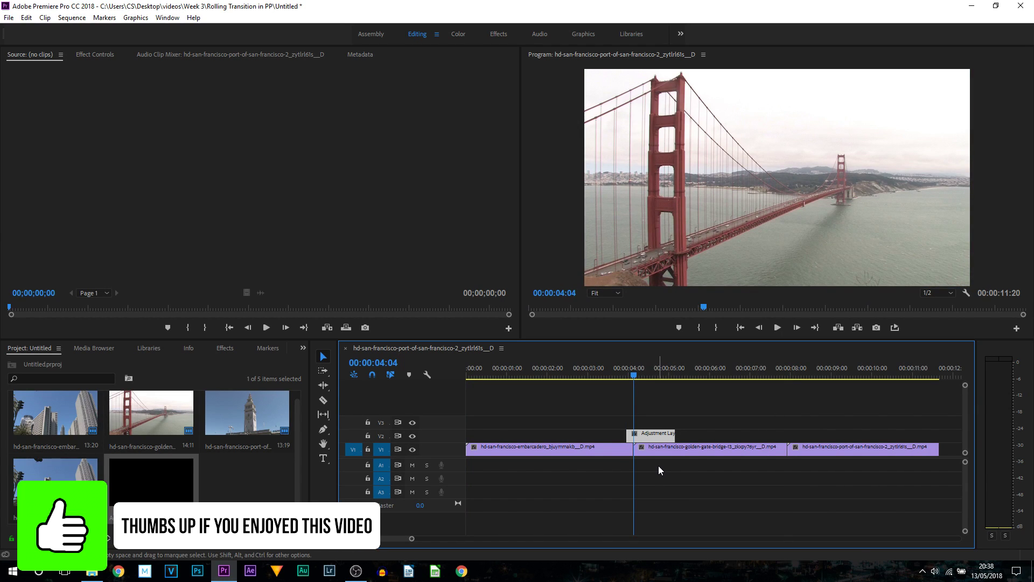
{"action": "key", "text": "Right"}
{"action": "key", "text": "Right"}
{"action": "key", "text": "Right"}
{"action": "key", "text": "Right"}
{"action": "key", "text": "Right"}
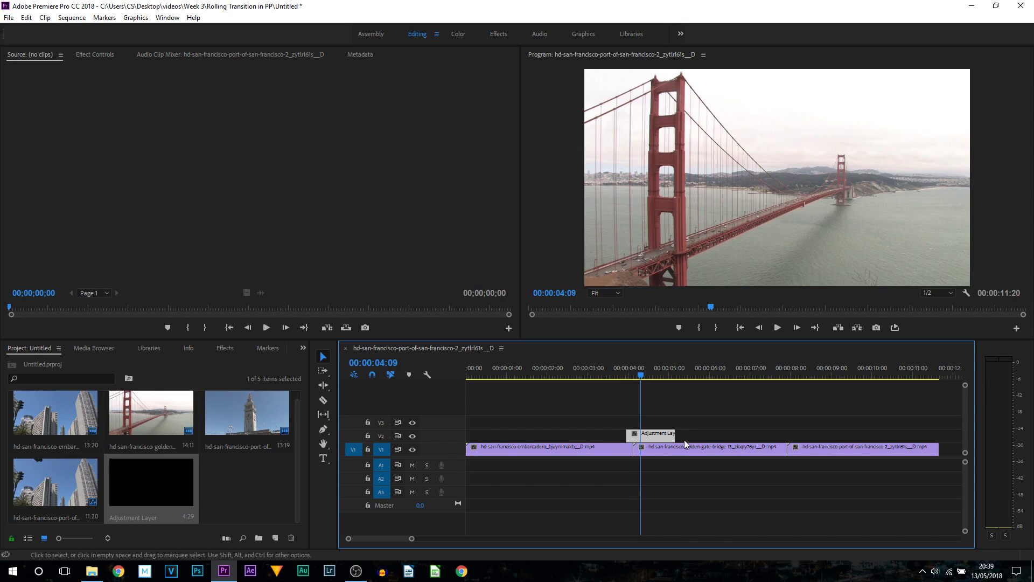
{"action": "left_click_drag", "start_coordinate": [674, 436], "coordinate": [640, 437]}
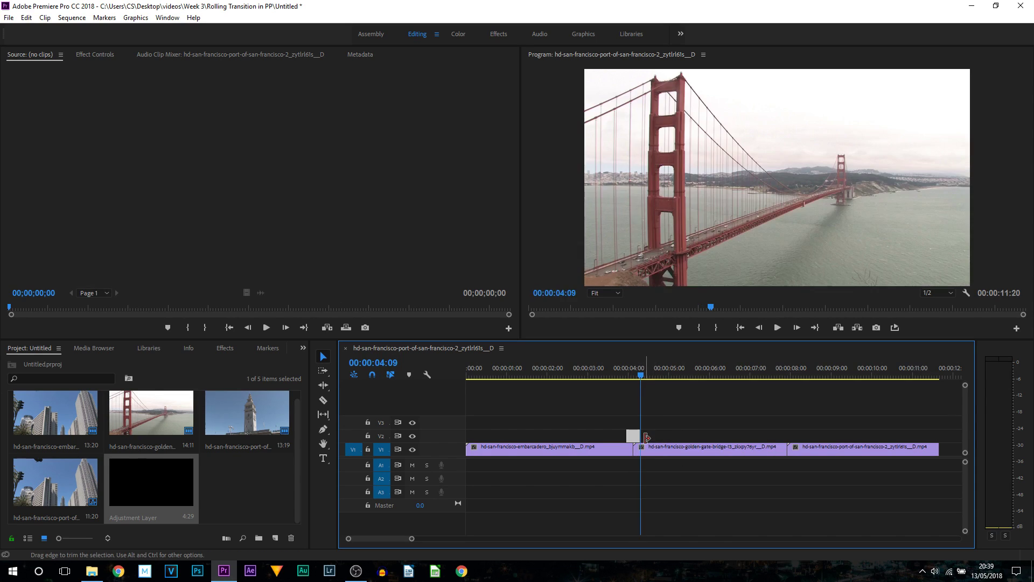
Step: Find the Offset distort effect and apply it to the adjustment layer over the first cut
{"action": "left_click_drag", "start_coordinate": [412, 538], "coordinate": [369, 540]}
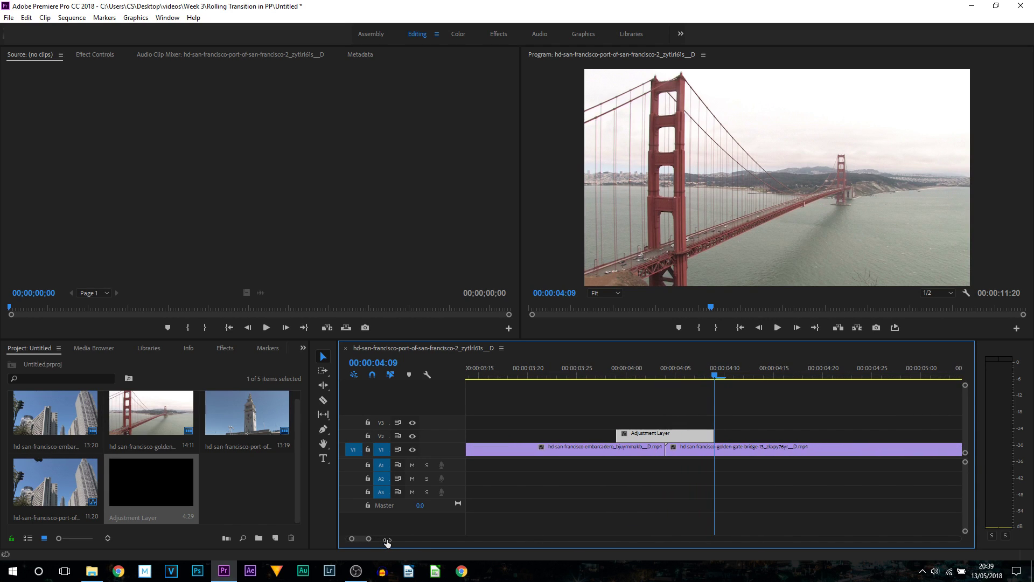
{"action": "left_click_drag", "start_coordinate": [634, 371], "coordinate": [668, 387]}
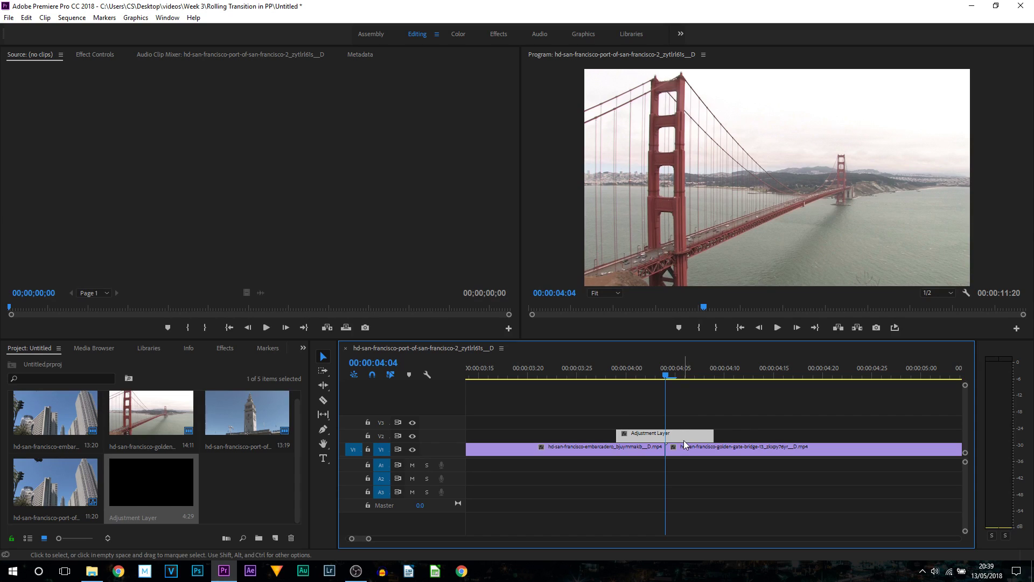
{"action": "left_click", "coordinate": [574, 454]}
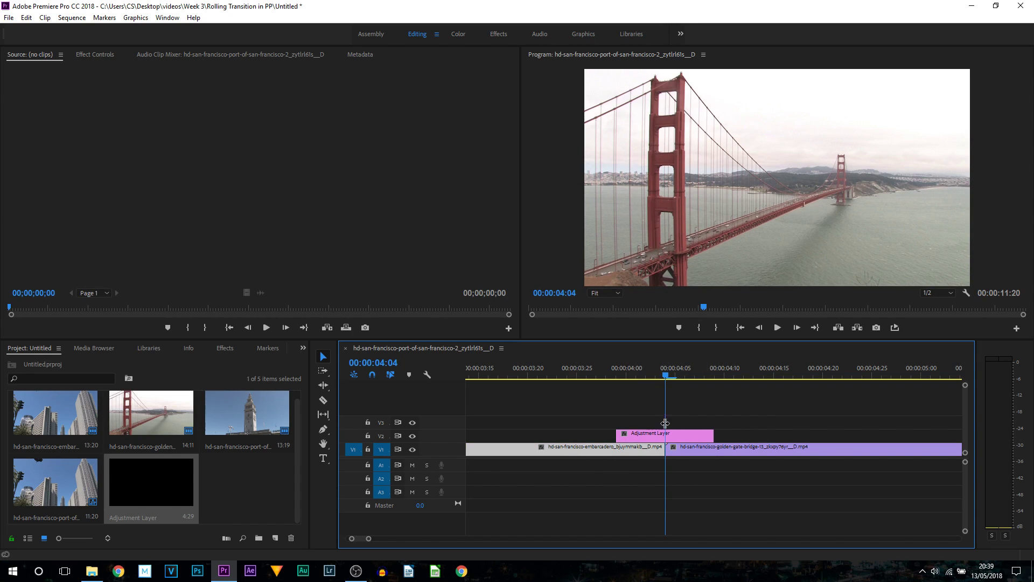
{"action": "left_click", "coordinate": [225, 347]}
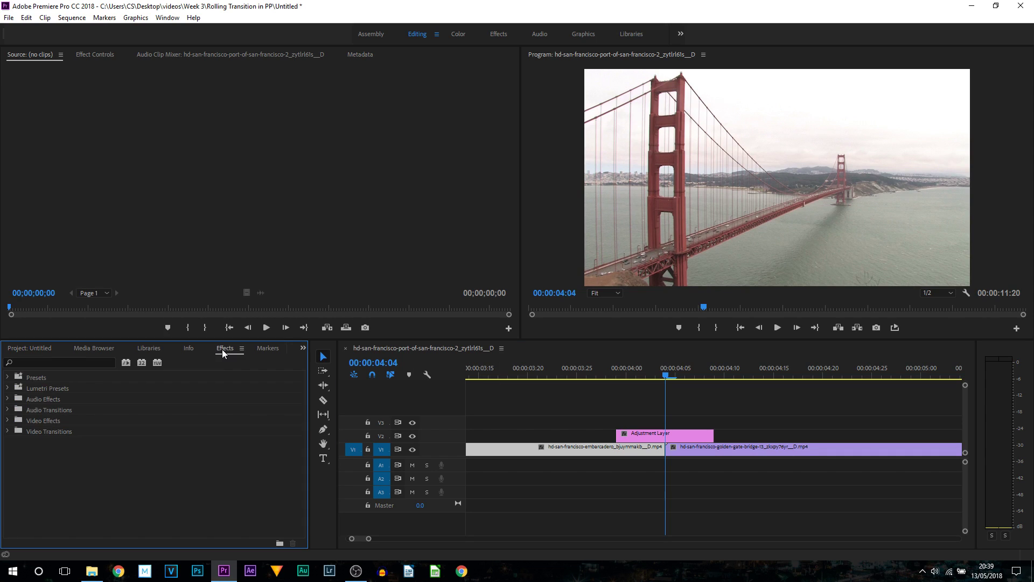
{"action": "left_click", "coordinate": [50, 360]}
{"action": "type", "text": "off"}
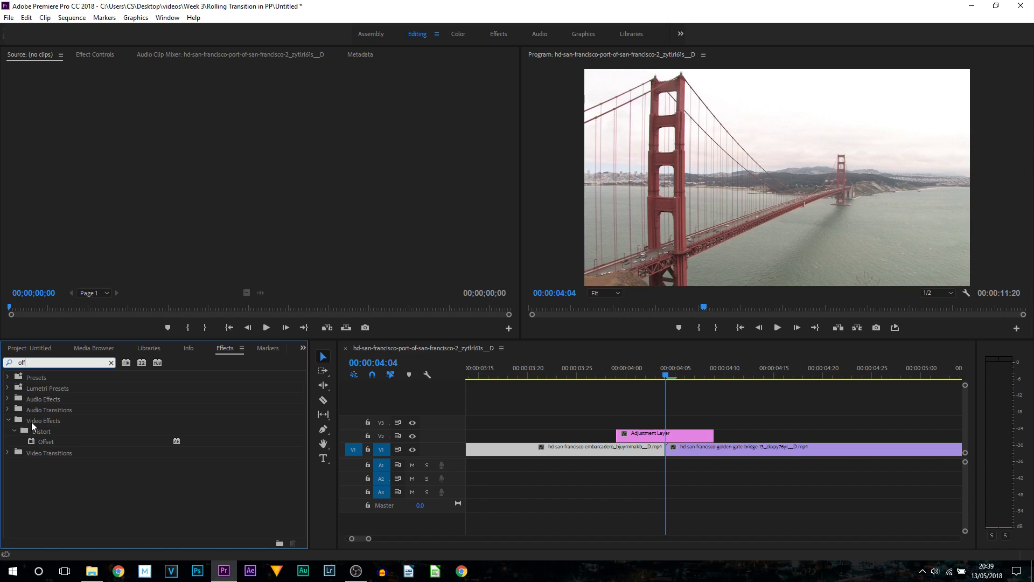
{"action": "left_click", "coordinate": [31, 422]}
{"action": "left_click", "coordinate": [49, 434]}
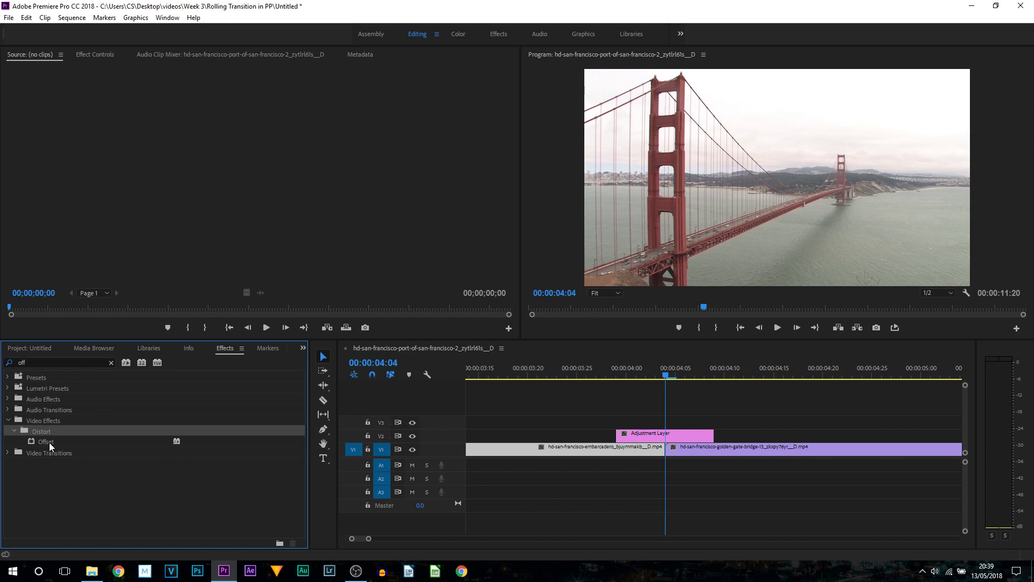
{"action": "left_click", "coordinate": [50, 441]}
{"action": "left_click_drag", "start_coordinate": [40, 441], "coordinate": [669, 437]}
{"action": "left_click", "coordinate": [648, 437]}
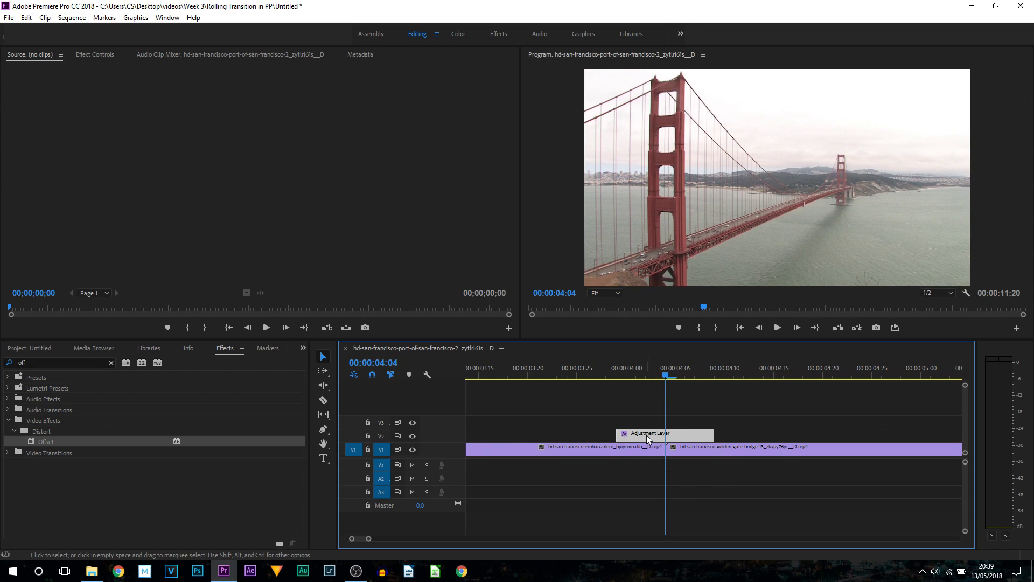
Step: Start keyframing Offset's Shift Center To at the adjustment layer's first frame, and move the playhead to 00:00:04:06
{"action": "left_click", "coordinate": [95, 52]}
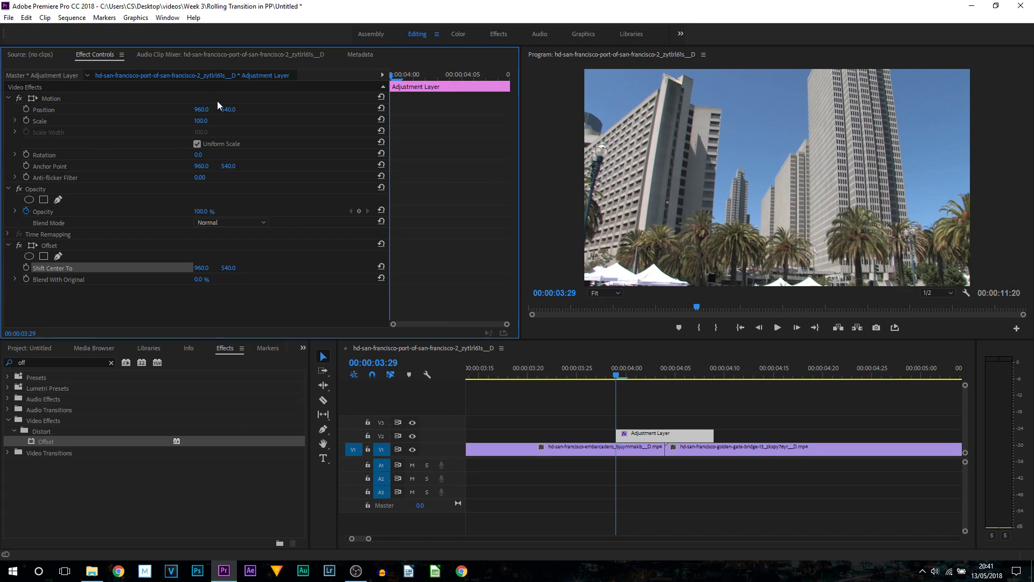
{"action": "left_click", "coordinate": [26, 271]}
{"action": "left_click_drag", "start_coordinate": [437, 71], "coordinate": [474, 76]}
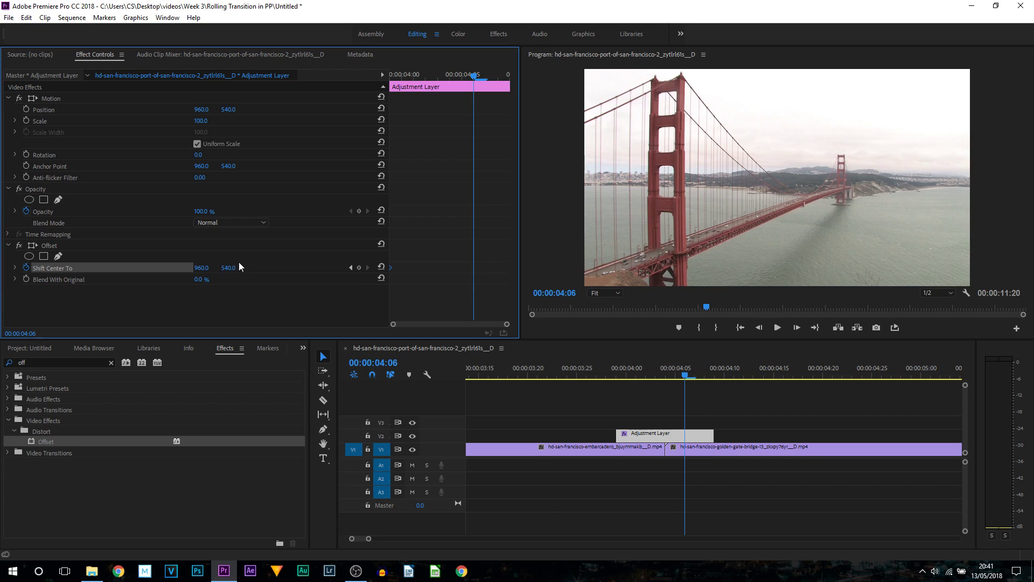
{"action": "left_click_drag", "start_coordinate": [236, 268], "coordinate": [353, 270]}
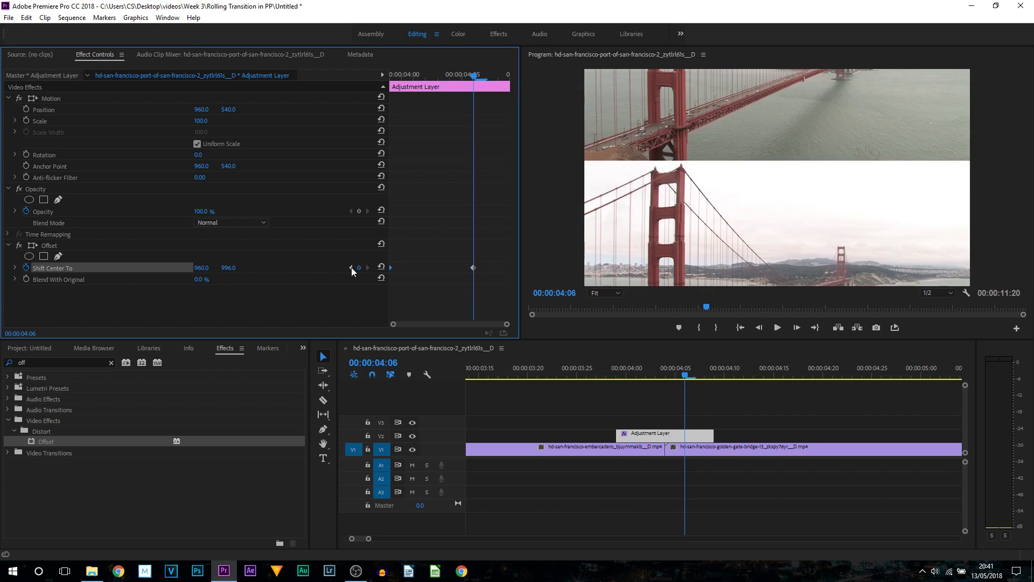
{"action": "left_click", "coordinate": [381, 266]}
{"action": "left_click_drag", "start_coordinate": [201, 270], "coordinate": [211, 268]}
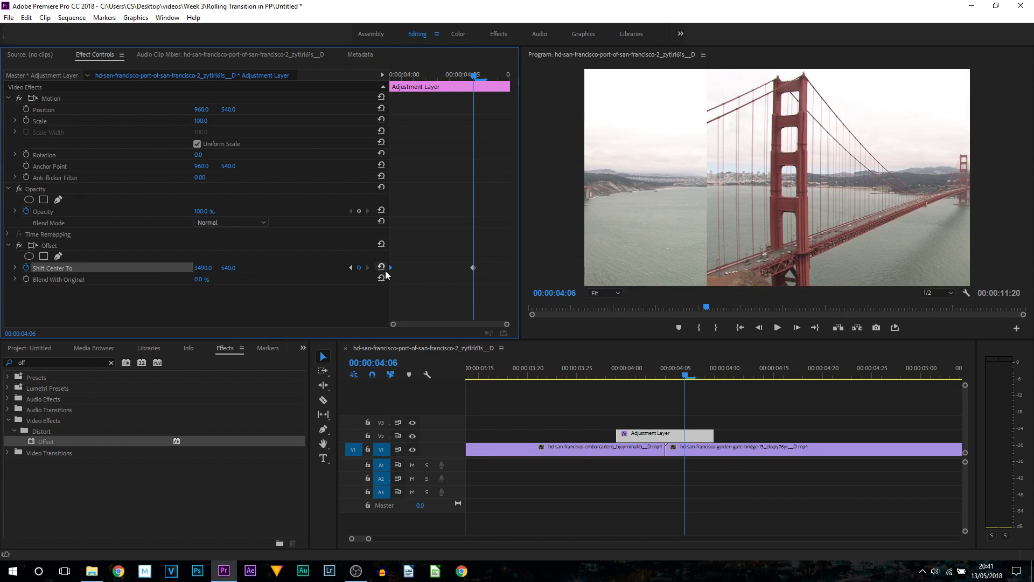
{"action": "left_click", "coordinate": [381, 267]}
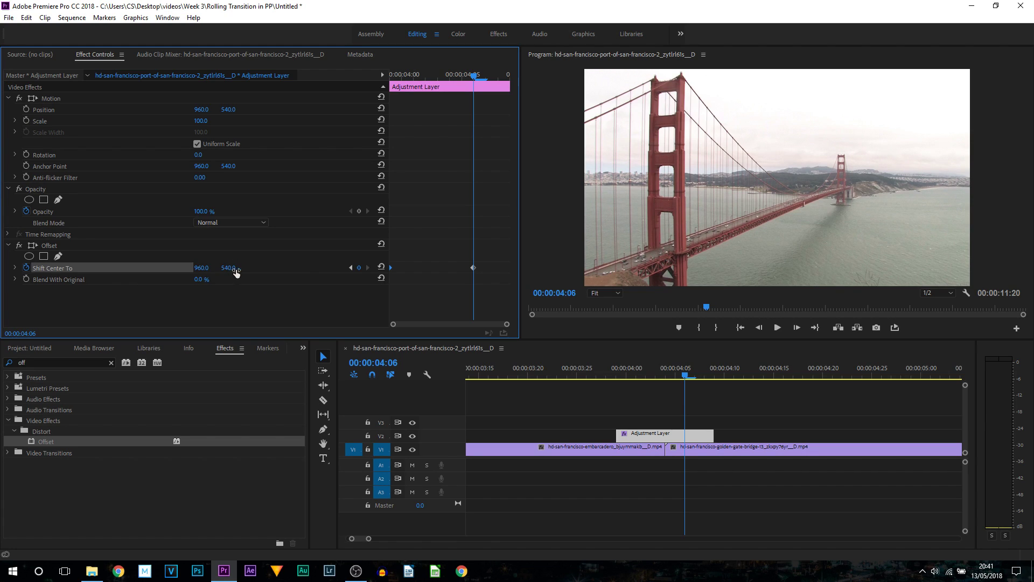
Step: Set the vertical Shift Center To value to 3240 at 00:00:04:06 and move that keyframe to the adjustment layer's end
{"action": "left_click_drag", "start_coordinate": [224, 269], "coordinate": [307, 269]}
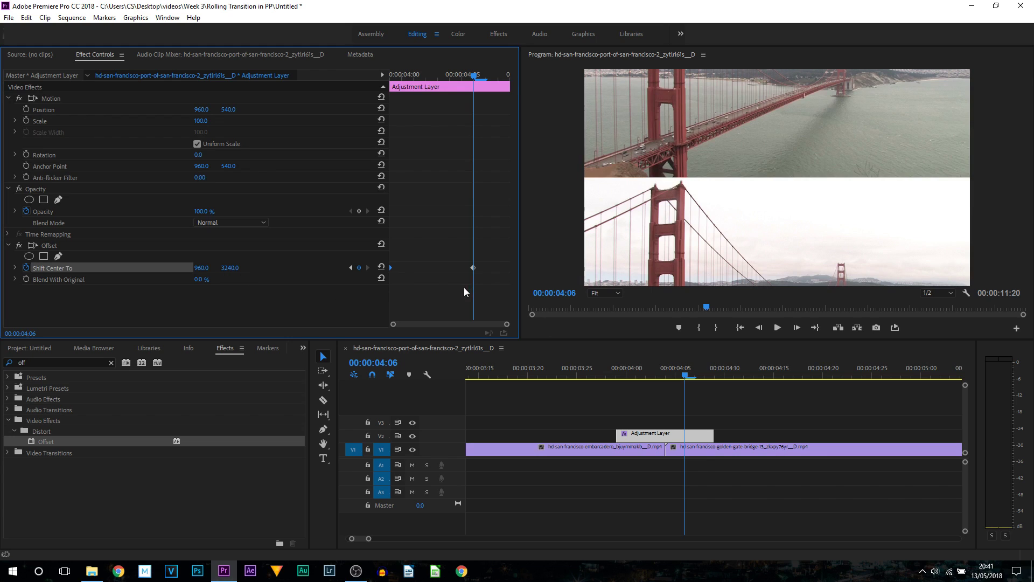
{"action": "left_click_drag", "start_coordinate": [471, 268], "coordinate": [676, 290]}
Step: Play back and scrub through the rolling offset transition around the first cut
{"action": "left_click_drag", "start_coordinate": [624, 378], "coordinate": [613, 377]}
{"action": "key", "text": "space"}
{"action": "key", "text": "space"}
{"action": "left_click_drag", "start_coordinate": [631, 363], "coordinate": [605, 364]}
{"action": "key", "text": "space"}
{"action": "key", "text": "space"}
{"action": "left_click", "coordinate": [626, 372]}
{"action": "left_click_drag", "start_coordinate": [626, 372], "coordinate": [665, 376]}
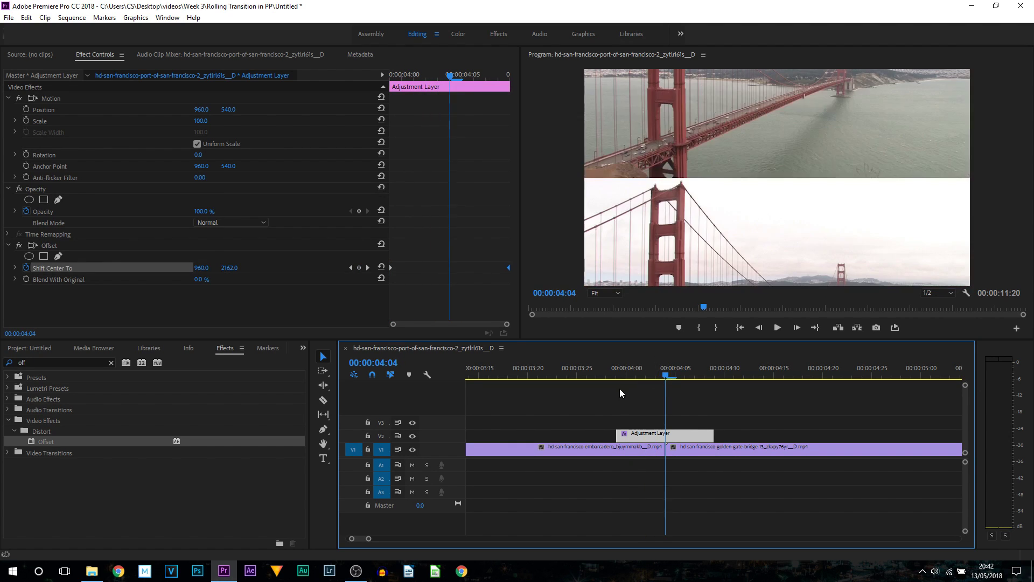
Step: Find the Directional Blur effect and apply it to the adjustment layer
{"action": "left_click", "coordinate": [111, 362]}
{"action": "type", "text": "dire"}
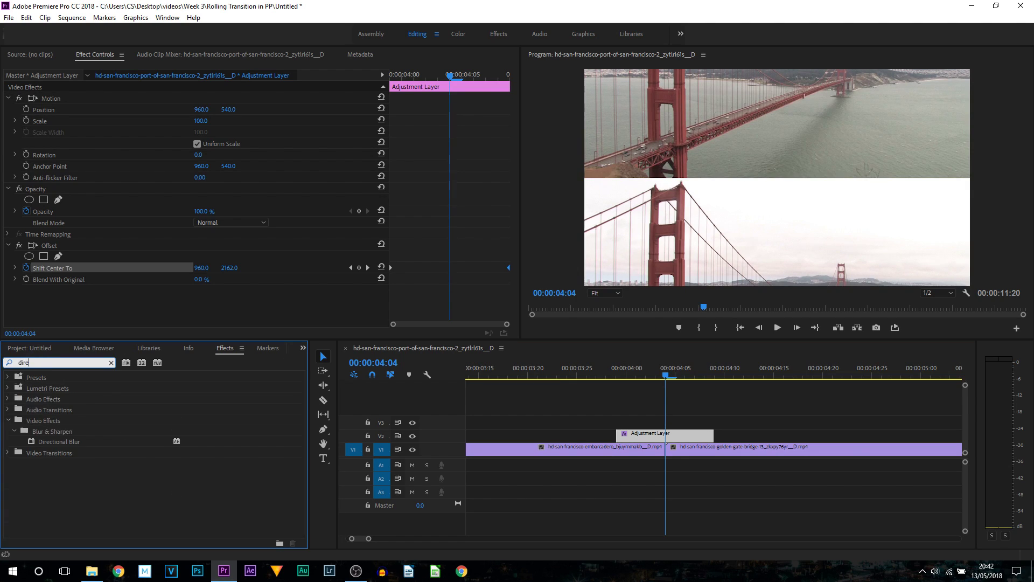
{"action": "left_click", "coordinate": [61, 441]}
{"action": "left_click_drag", "start_coordinate": [44, 442], "coordinate": [658, 435]}
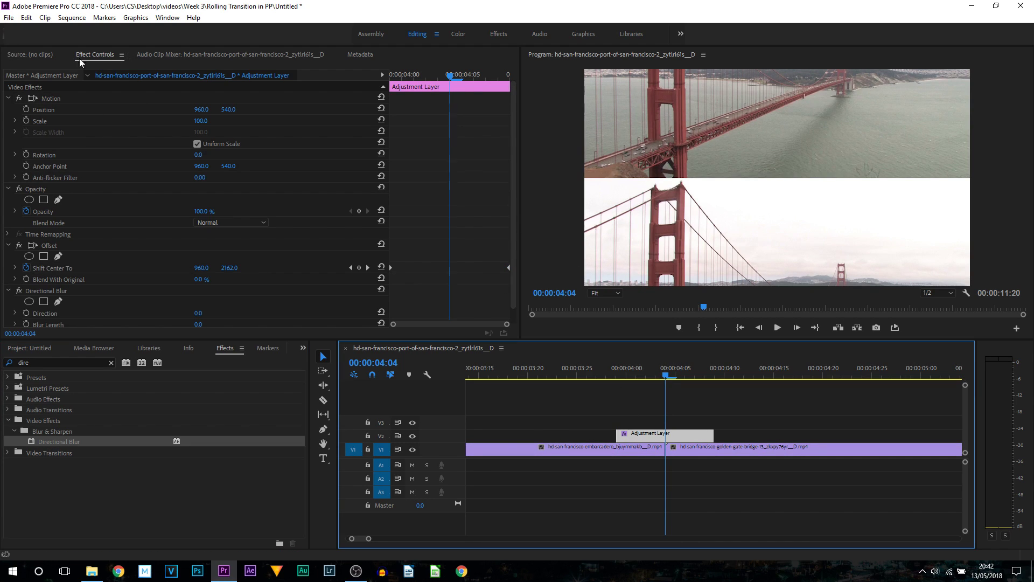
Step: Keyframe Directional Blur's Blur Length from 0 at the adjustment layer's first frame to 146 at its end
{"action": "left_click_drag", "start_coordinate": [513, 149], "coordinate": [518, 204]}
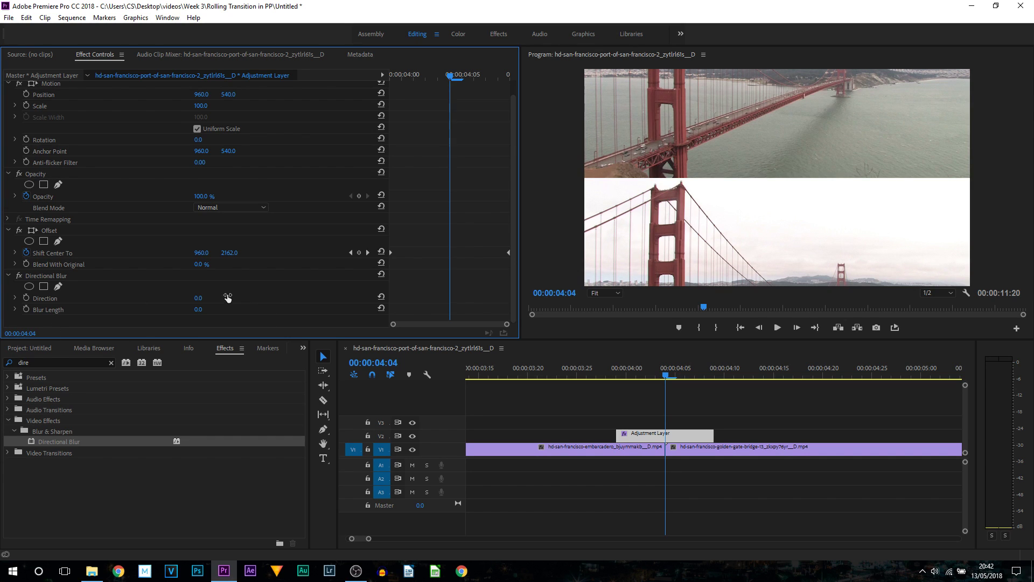
{"action": "left_click_drag", "start_coordinate": [457, 77], "coordinate": [371, 77]}
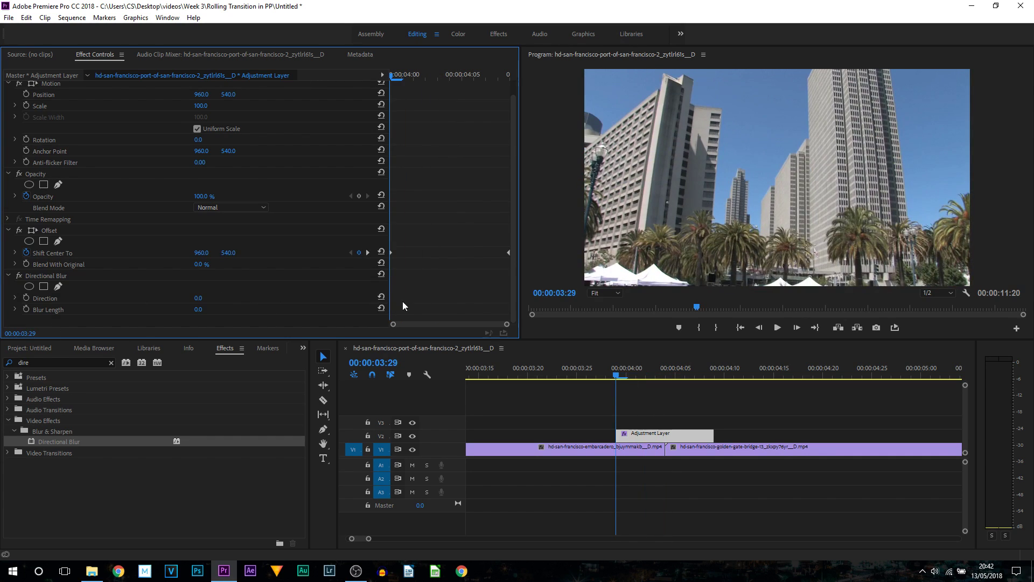
{"action": "left_click", "coordinate": [26, 310]}
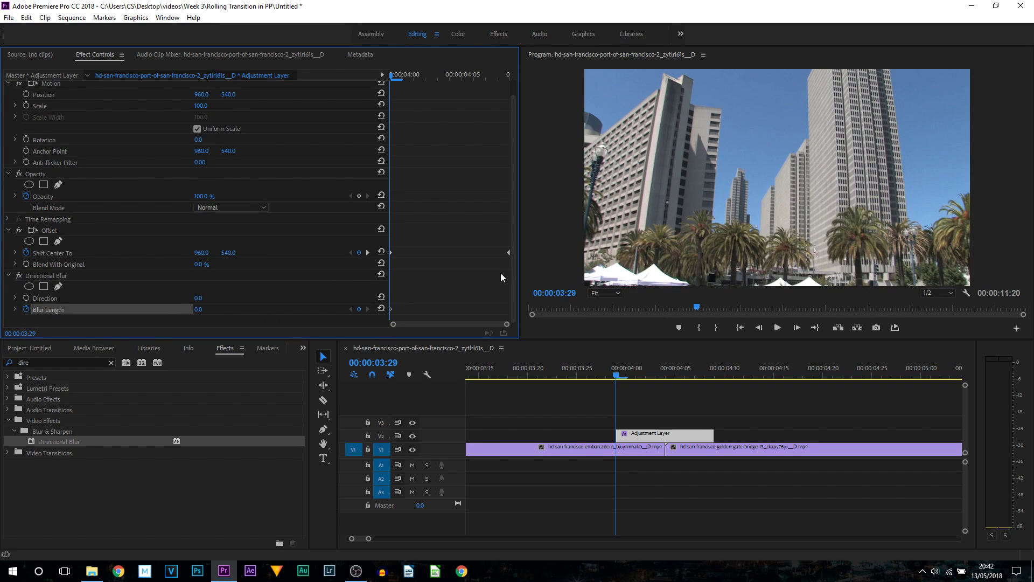
{"action": "left_click_drag", "start_coordinate": [451, 71], "coordinate": [498, 77]}
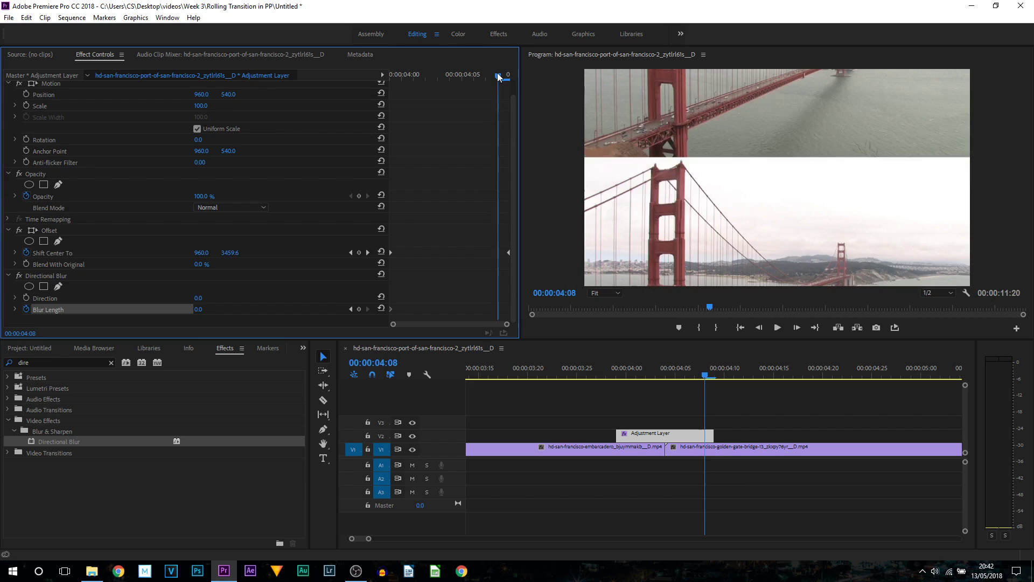
{"action": "left_click_drag", "start_coordinate": [199, 310], "coordinate": [282, 310]}
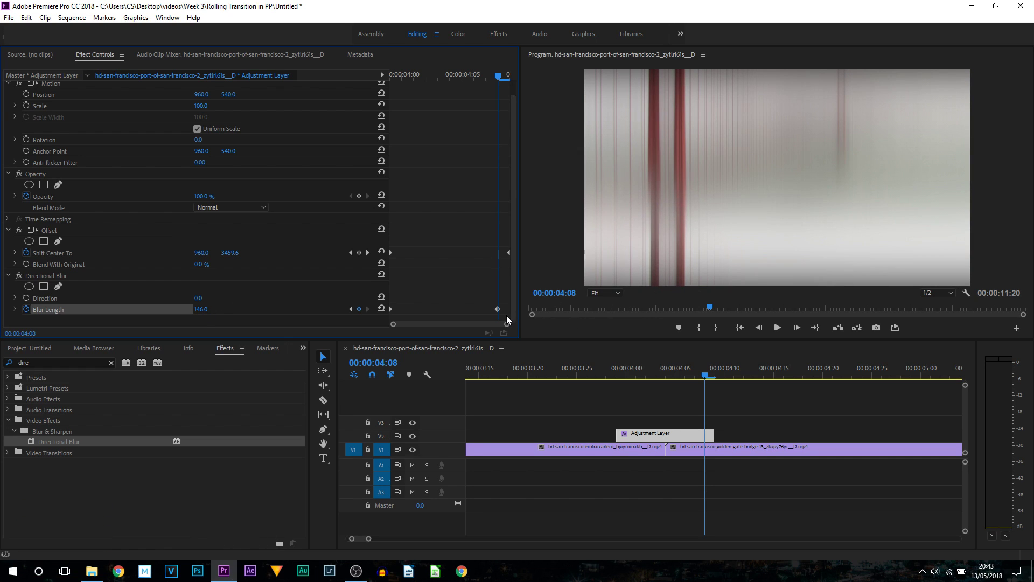
{"action": "left_click_drag", "start_coordinate": [497, 309], "coordinate": [642, 304]}
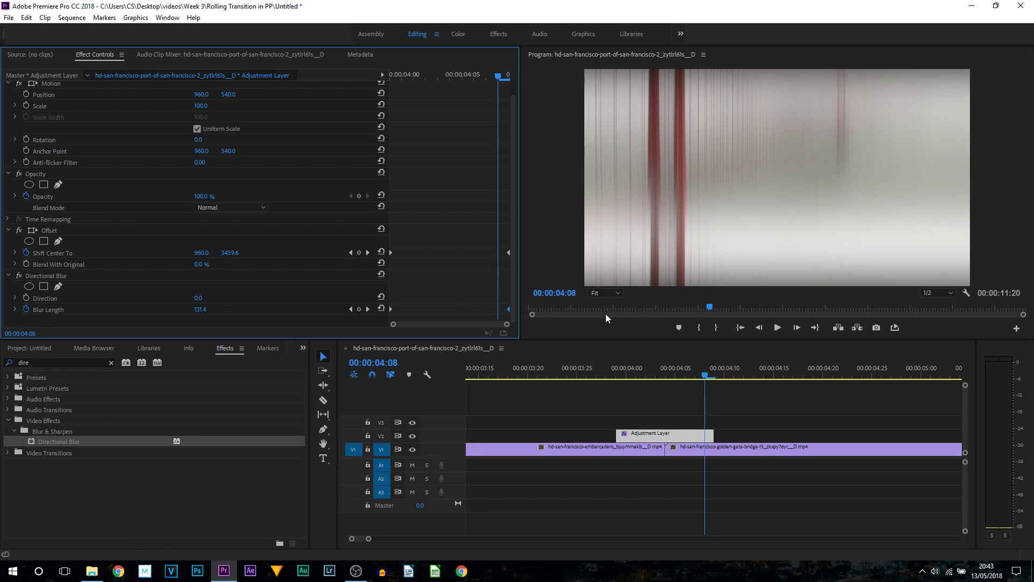
Step: Play back and scrub through the blurred rolling transition around the first cut
{"action": "left_click", "coordinate": [604, 367]}
{"action": "key", "text": "space"}
{"action": "key", "text": "space"}
{"action": "left_click", "coordinate": [567, 373]}
{"action": "key", "text": "space"}
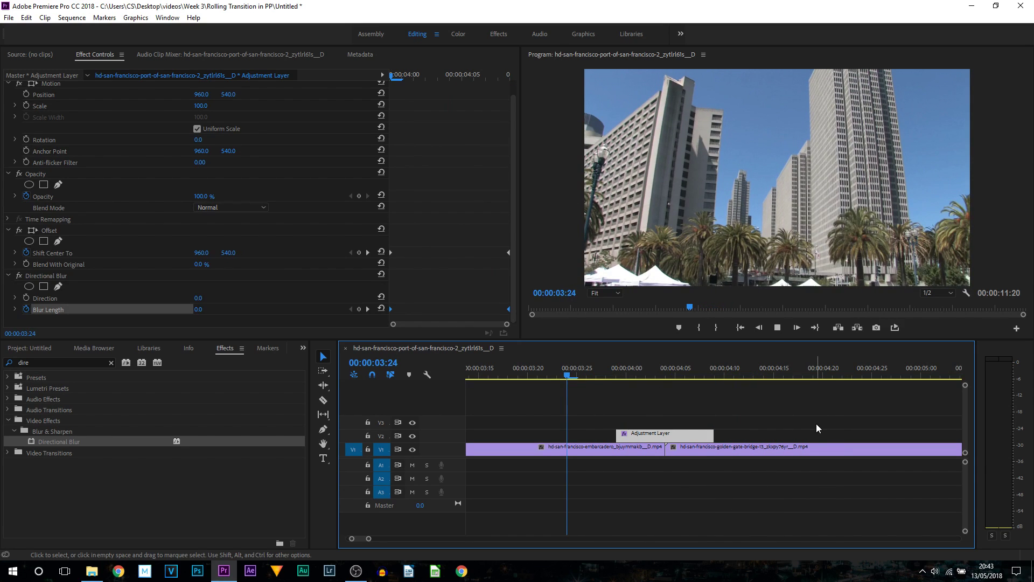
{"action": "key", "text": "space"}
{"action": "left_click_drag", "start_coordinate": [593, 377], "coordinate": [731, 380]}
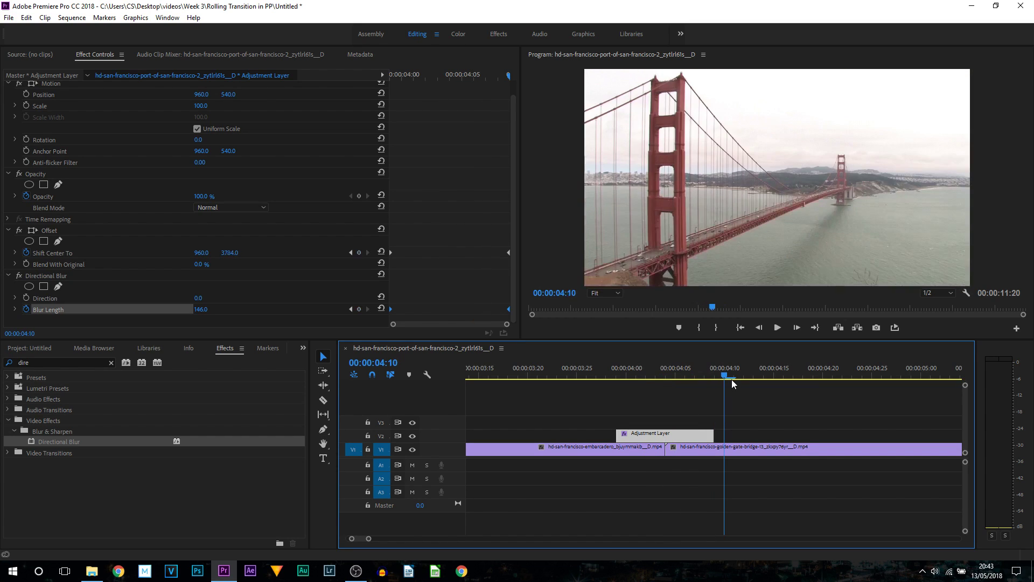
Step: Move Shift Center To's last keyframe to 00:00:04:08 and keyframe Offset's Blend With Original from 0% there to 100% at 00:00:04:09
{"action": "left_click", "coordinate": [513, 81]}
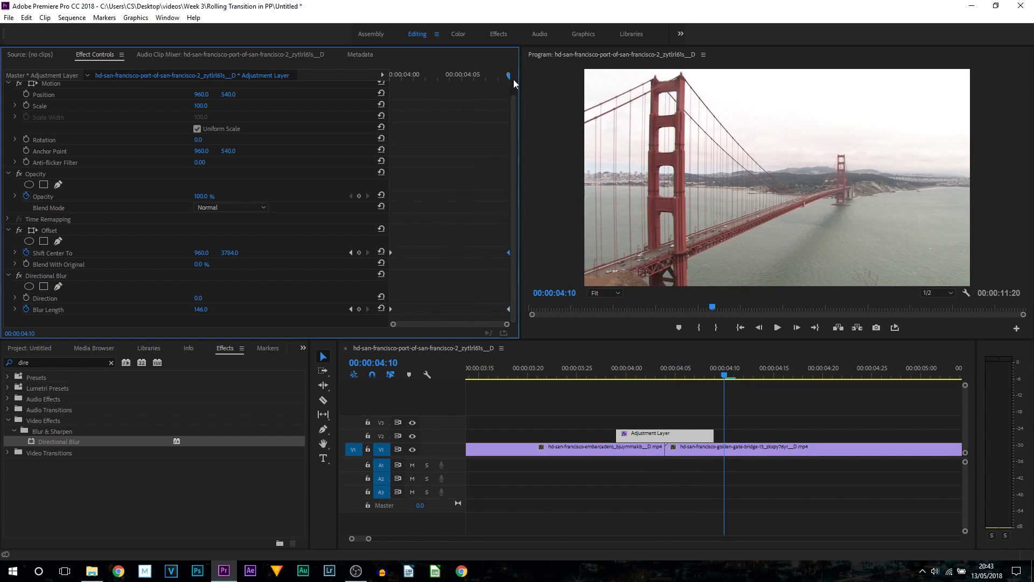
{"action": "left_click", "coordinate": [62, 265]}
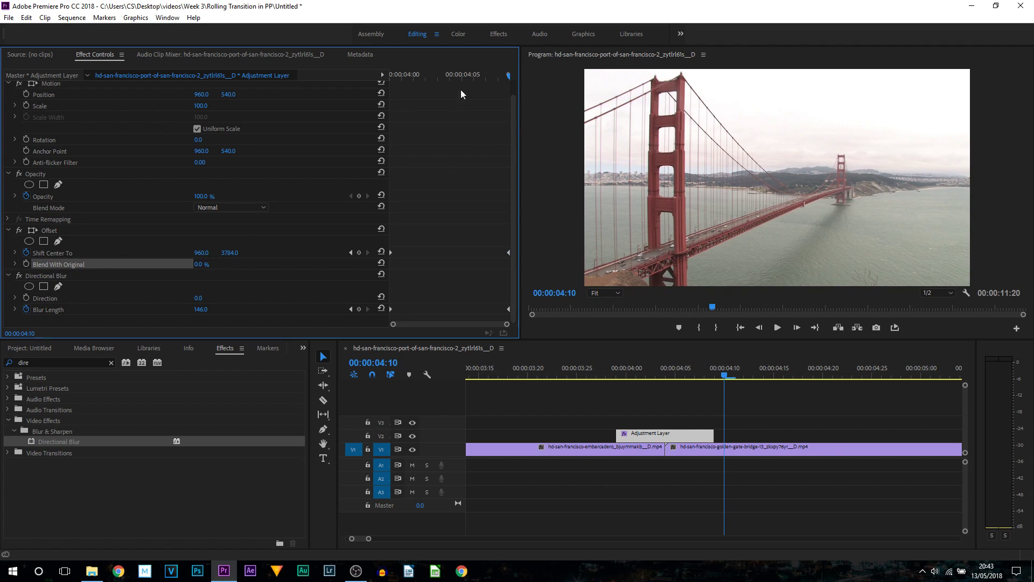
{"action": "left_click", "coordinate": [513, 75]}
{"action": "left_click", "coordinate": [508, 253]}
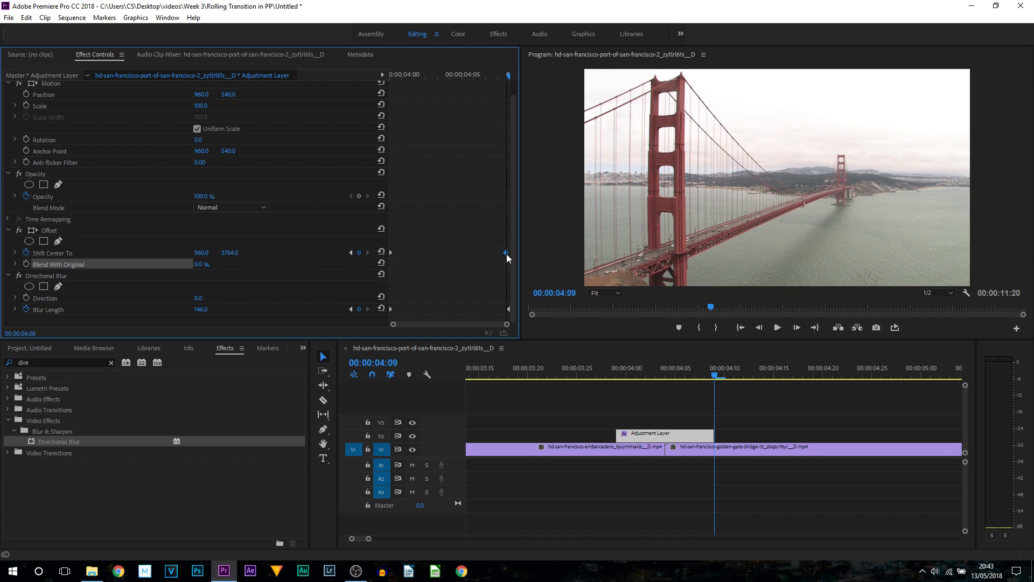
{"action": "left_click_drag", "start_coordinate": [508, 74], "coordinate": [495, 79]}
{"action": "left_click_drag", "start_coordinate": [505, 253], "coordinate": [497, 254]}
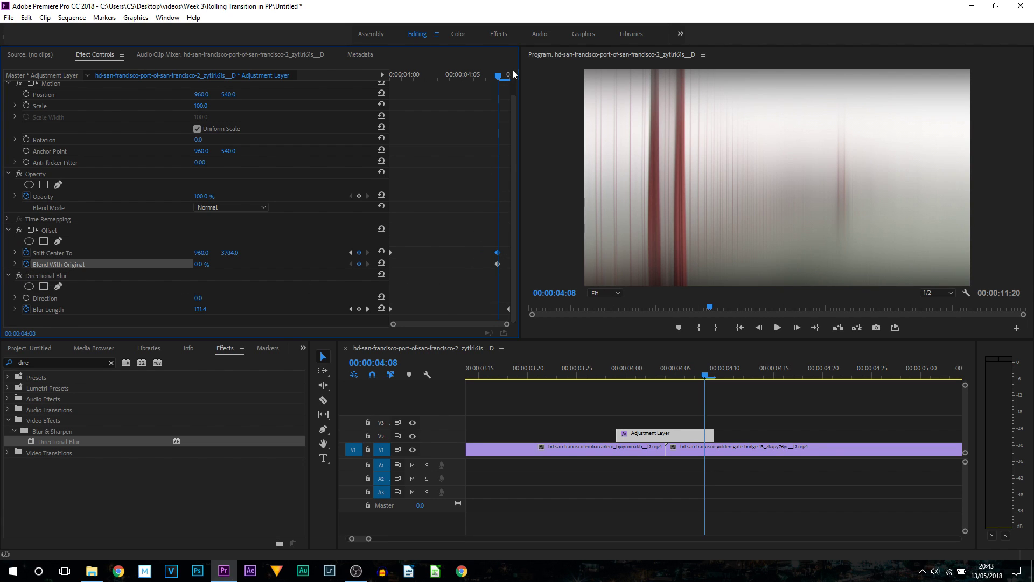
{"action": "left_click_drag", "start_coordinate": [498, 76], "coordinate": [507, 76]}
{"action": "left_click_drag", "start_coordinate": [202, 265], "coordinate": [228, 270]}
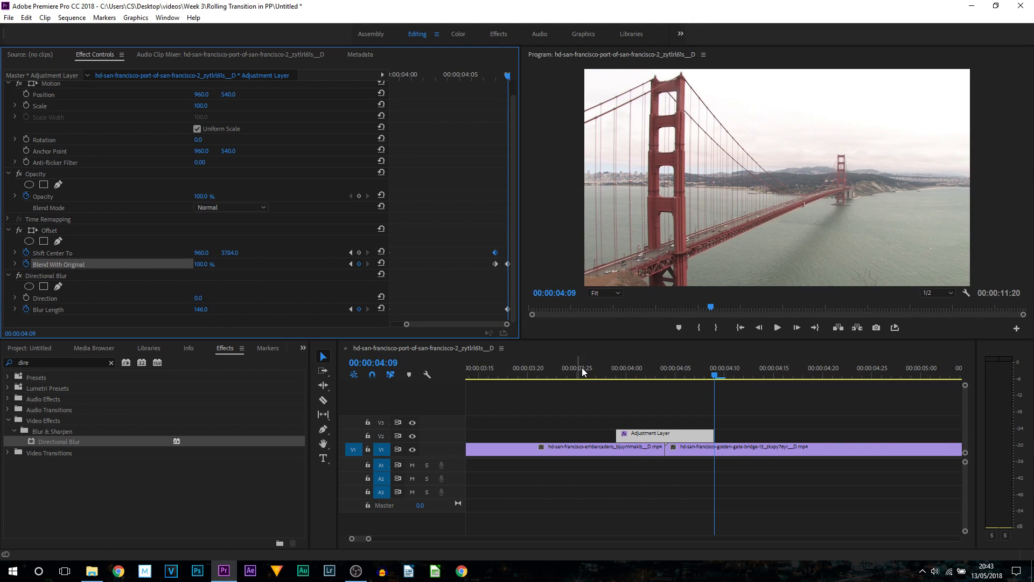
Step: Play back the first transition to check how it blends into the Golden Gate Bridge clip
{"action": "left_click", "coordinate": [582, 368]}
{"action": "key", "text": "space"}
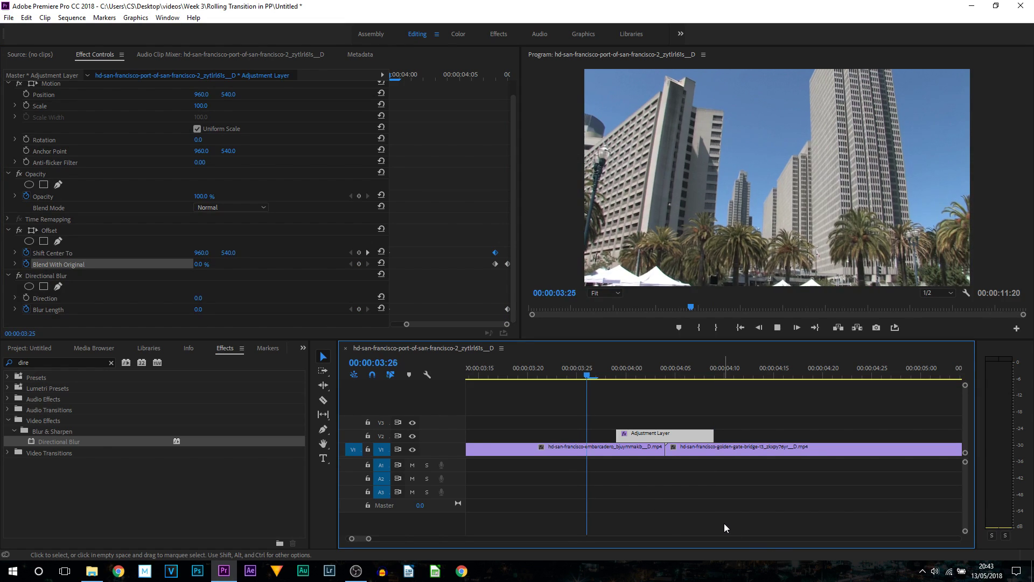
{"action": "key", "text": "space"}
{"action": "left_click", "coordinate": [616, 371]}
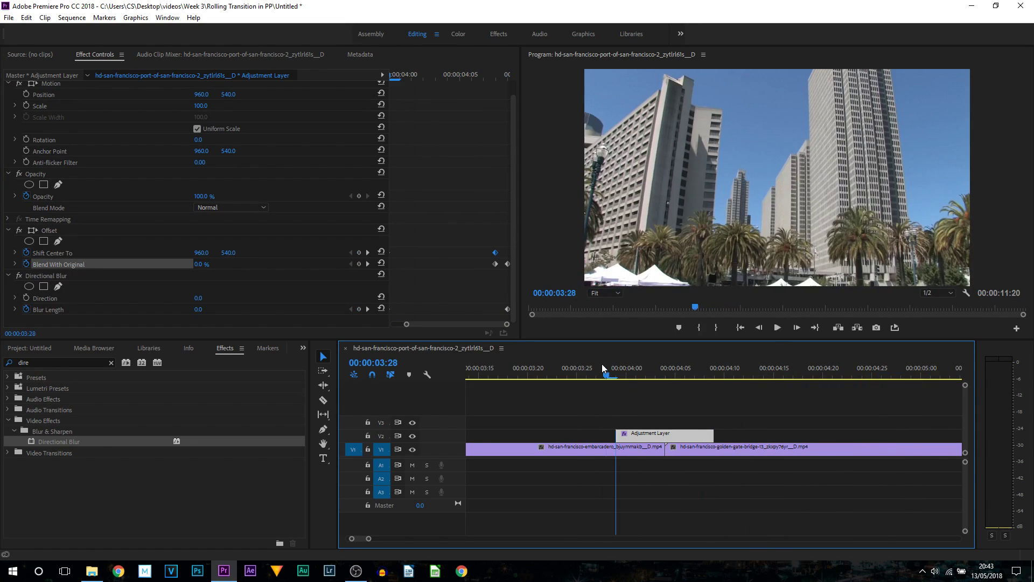
{"action": "key", "text": "space"}
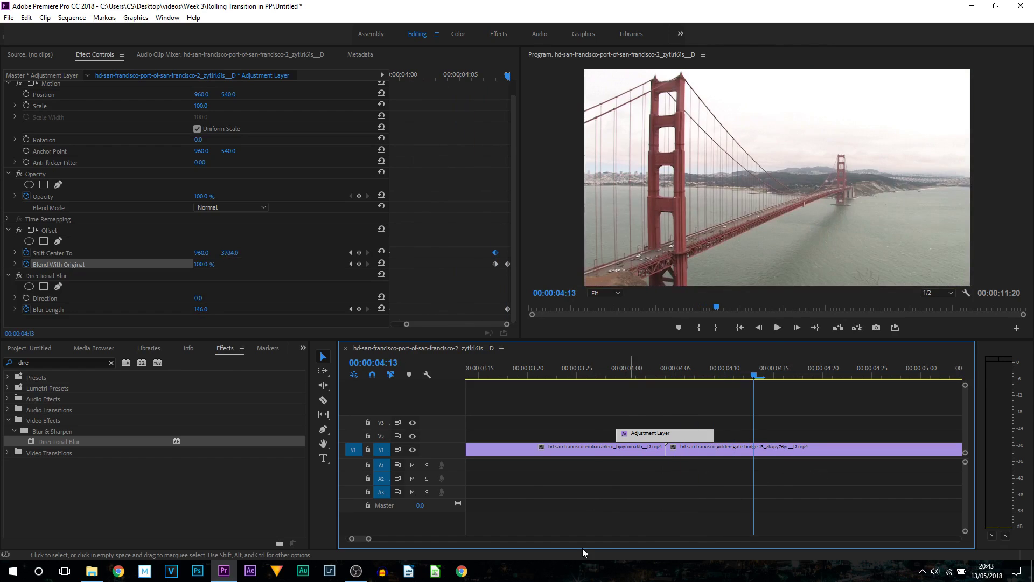
Step: Duplicate the adjustment layer on V2 and place the copy across the cut between the Golden Gate Bridge and port clips
{"action": "left_click_drag", "start_coordinate": [368, 538], "coordinate": [393, 541]}
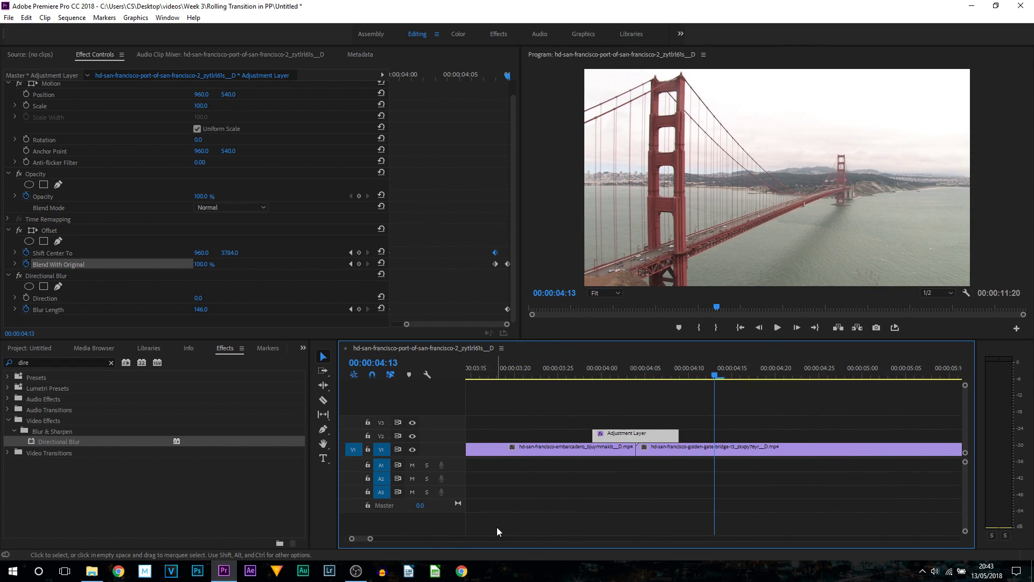
{"action": "left_click_drag", "start_coordinate": [626, 436], "coordinate": [922, 436]}
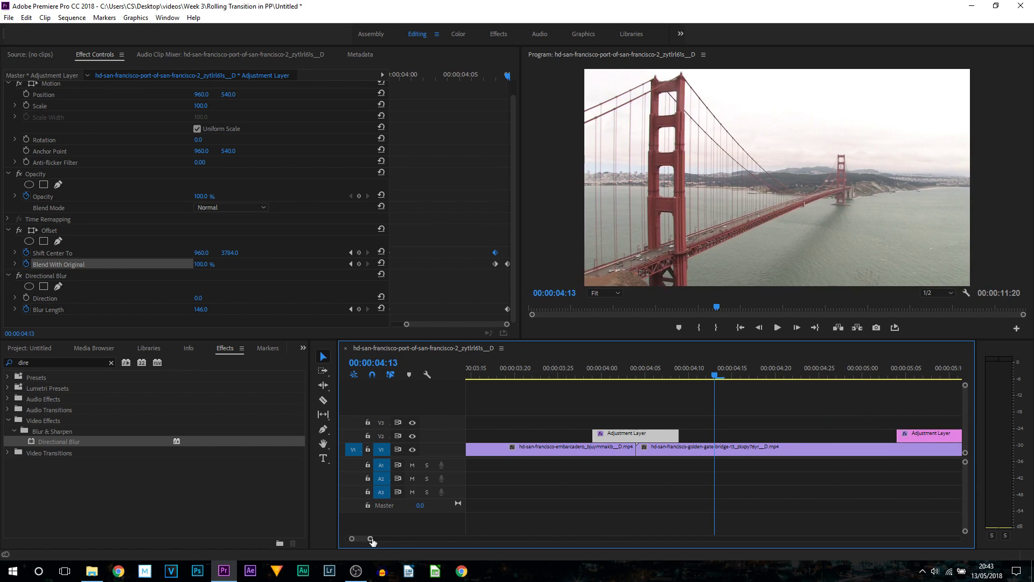
{"action": "mouse_move", "coordinate": [372, 541]}
{"action": "left_mouse_down"}
{"action": "mouse_move", "coordinate": [382, 541]}
{"action": "mouse_move", "coordinate": [374, 541]}
{"action": "left_mouse_up"}
{"action": "left_click_drag", "start_coordinate": [608, 437], "coordinate": [947, 437]}
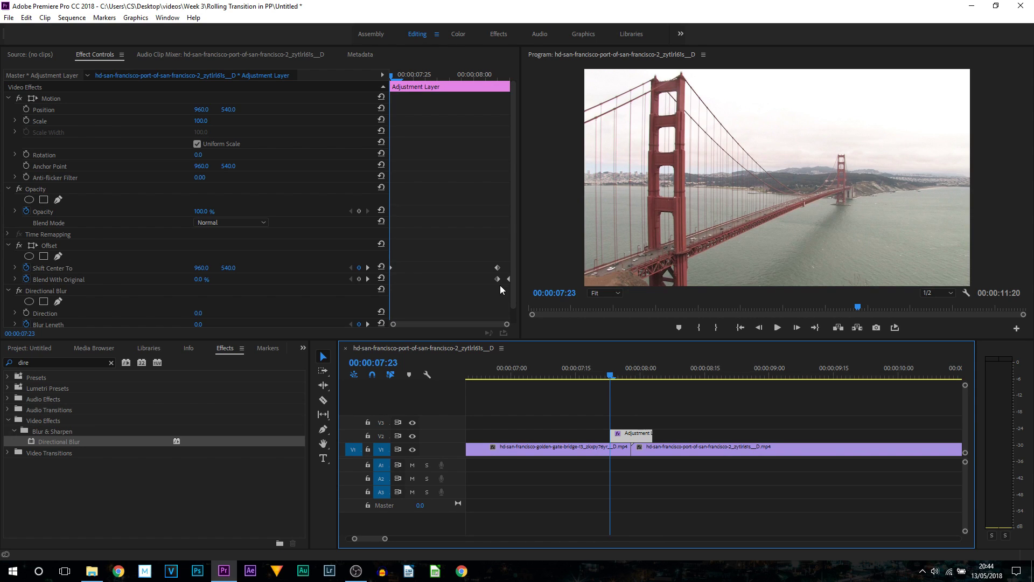
Step: Make the copied layer's offset horizontal by setting the Shift Center To keyframe at 00:00:08:02 to 4800, 540
{"action": "scroll", "coordinate": [511, 221], "scroll_direction": "down", "scroll_amount": 1}
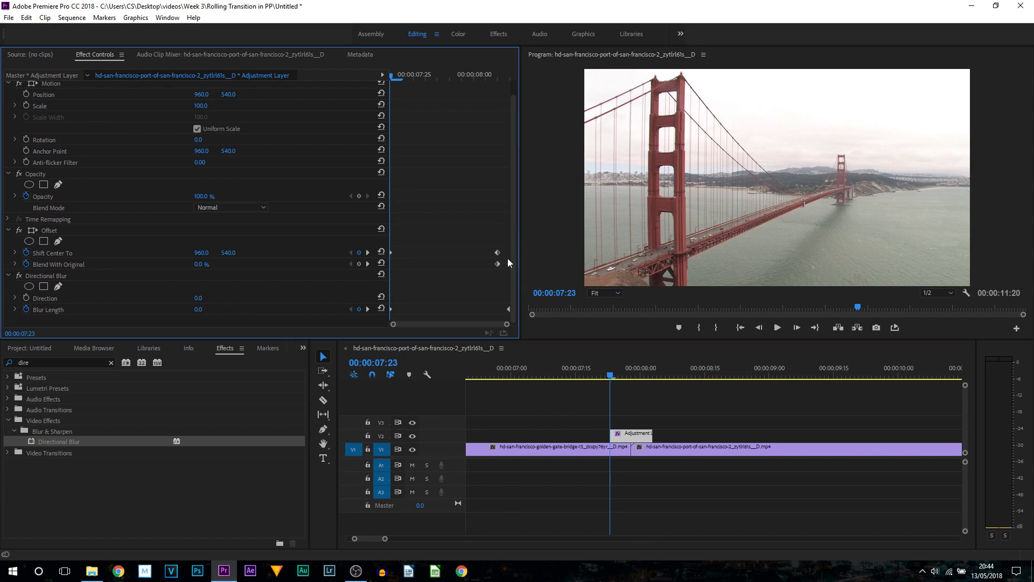
{"action": "mouse_move", "coordinate": [484, 81]}
{"action": "left_mouse_down"}
{"action": "mouse_move", "coordinate": [474, 77]}
{"action": "mouse_move", "coordinate": [501, 78]}
{"action": "left_mouse_up"}
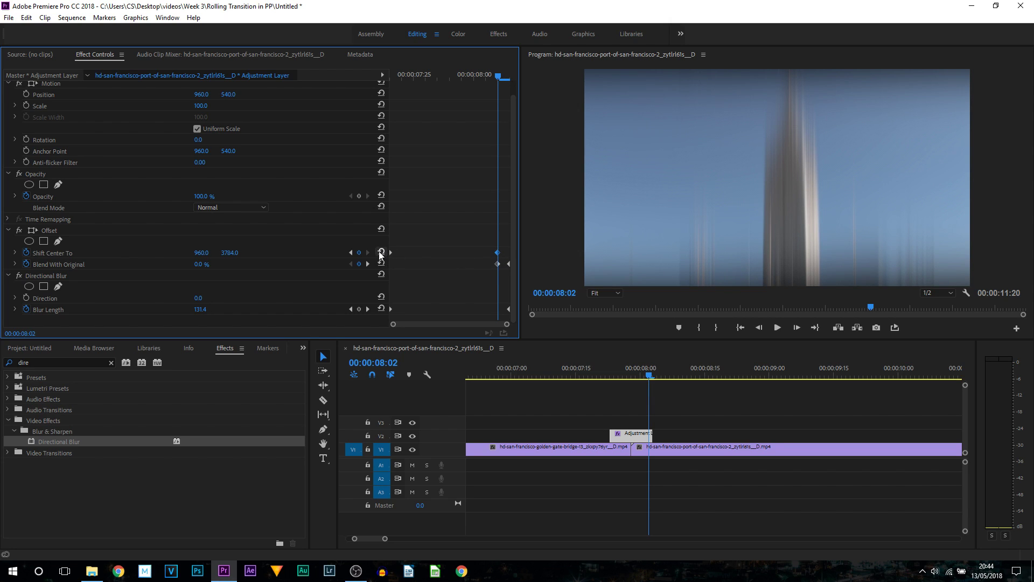
{"action": "left_click_drag", "start_coordinate": [199, 255], "coordinate": [409, 255]}
Step: Set the copied adjustment layer's Directional Blur Direction to 90°
{"action": "left_click_drag", "start_coordinate": [499, 77], "coordinate": [258, 93]}
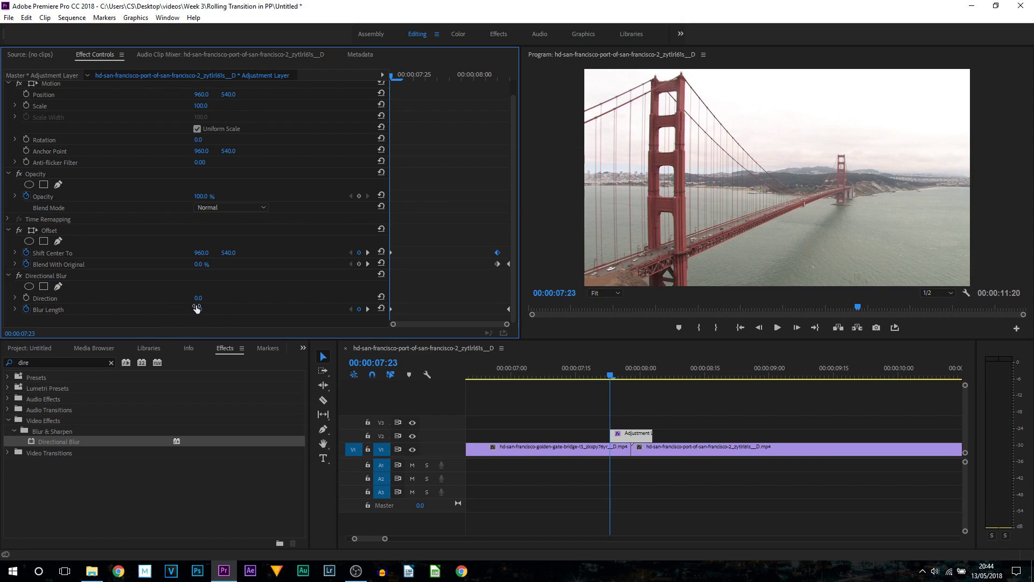
{"action": "type", "text": "90"}
{"action": "key", "text": "Return"}
Step: Play back the horizontal rolling transition across the second cut several times and show the whole sequence in the timeline
{"action": "left_click_drag", "start_coordinate": [601, 373], "coordinate": [548, 380]}
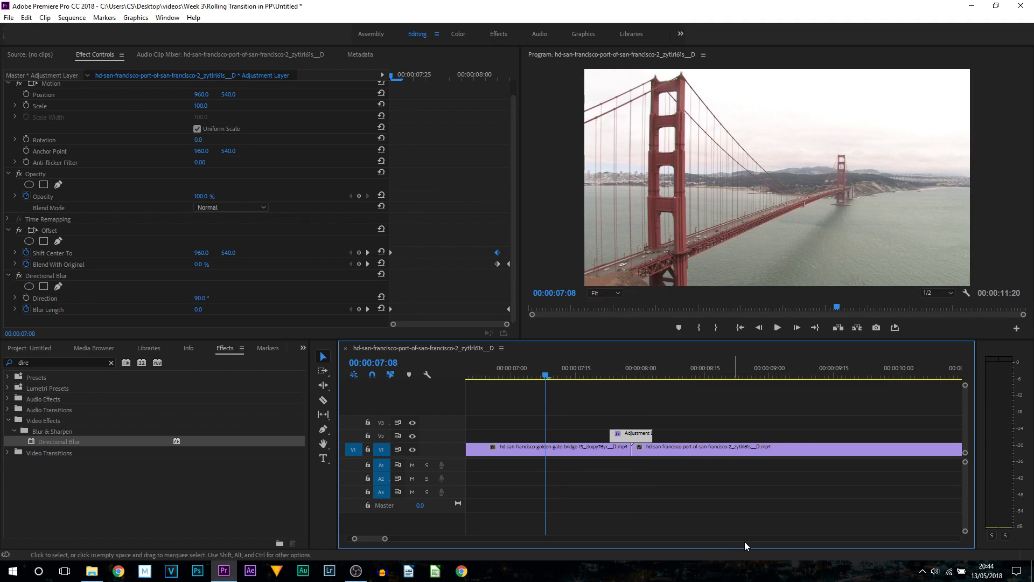
{"action": "key", "text": "space"}
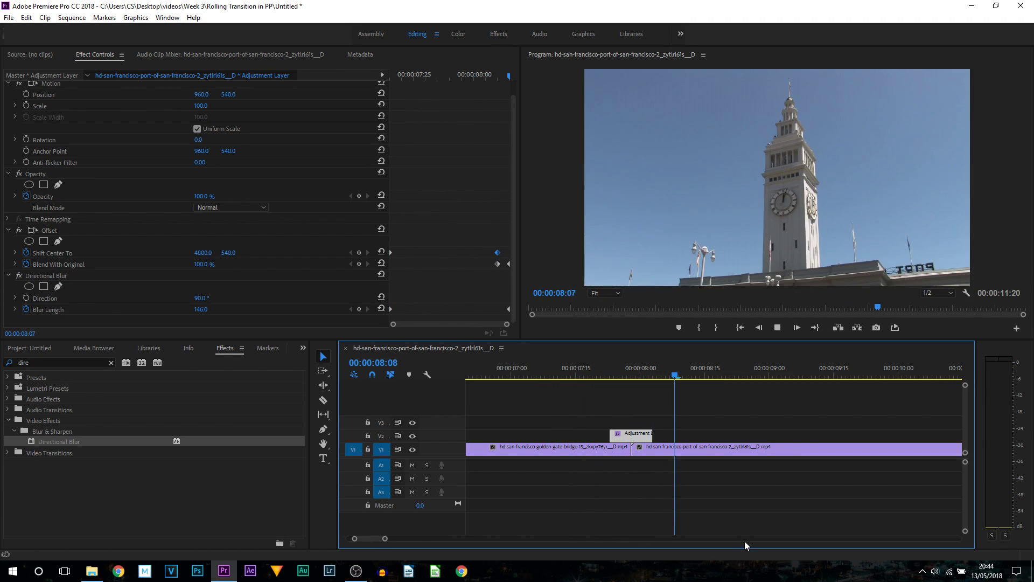
{"action": "left_click", "coordinate": [596, 376]}
{"action": "key", "text": "space"}
{"action": "left_click_drag", "start_coordinate": [612, 376], "coordinate": [569, 389]}
{"action": "key", "text": "space"}
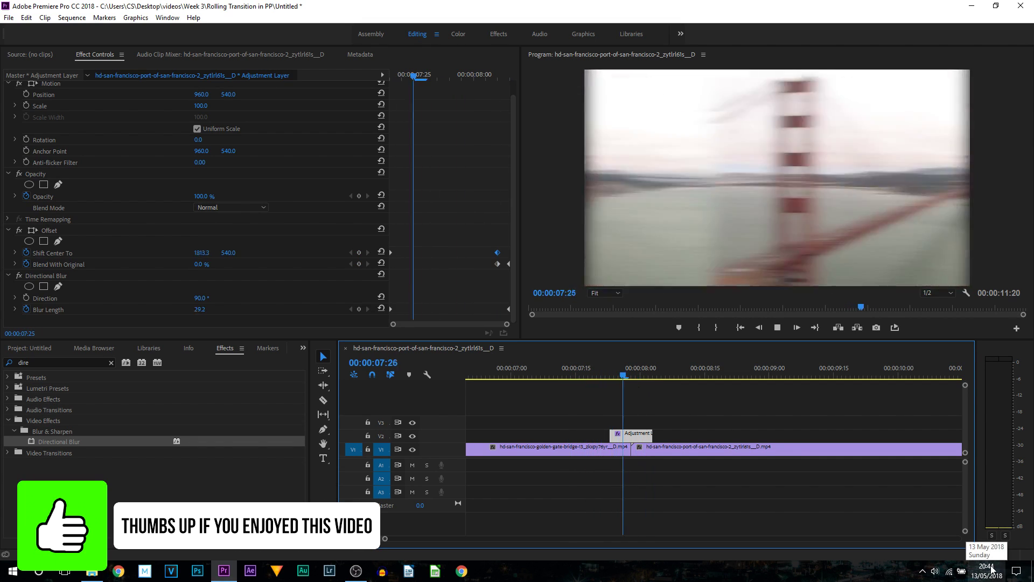
{"action": "key", "text": "space"}
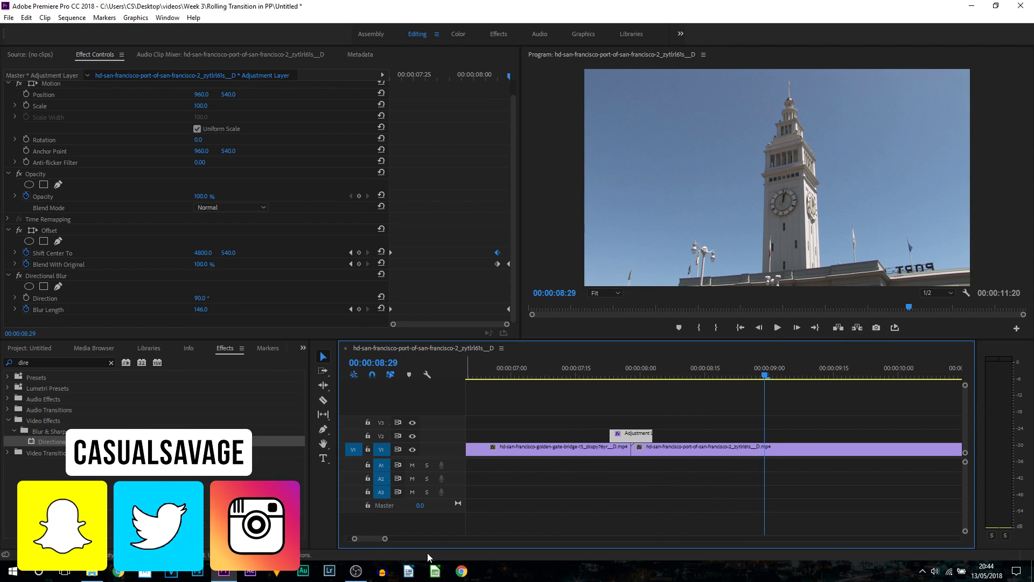
{"action": "left_click_drag", "start_coordinate": [391, 537], "coordinate": [444, 519]}
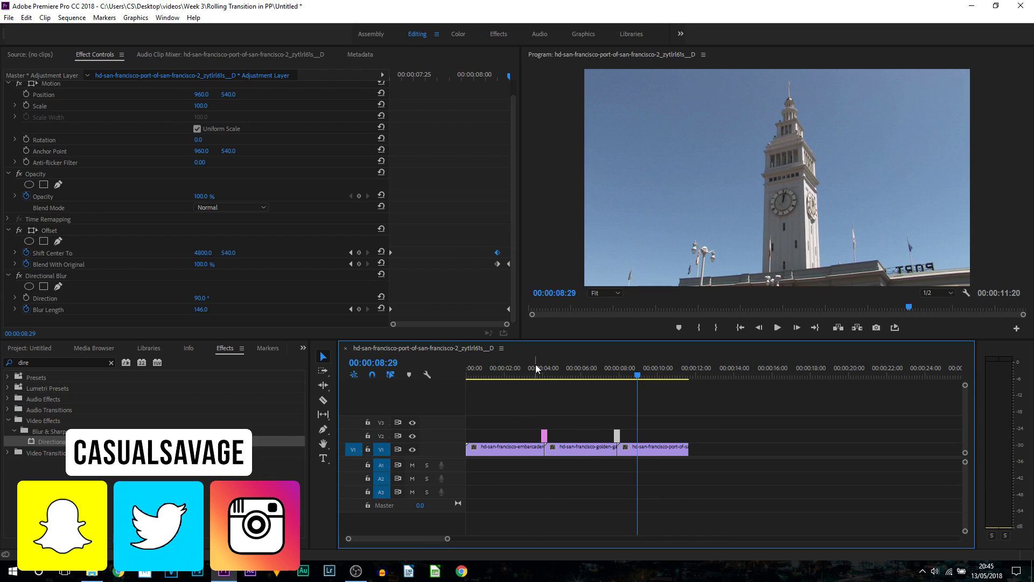